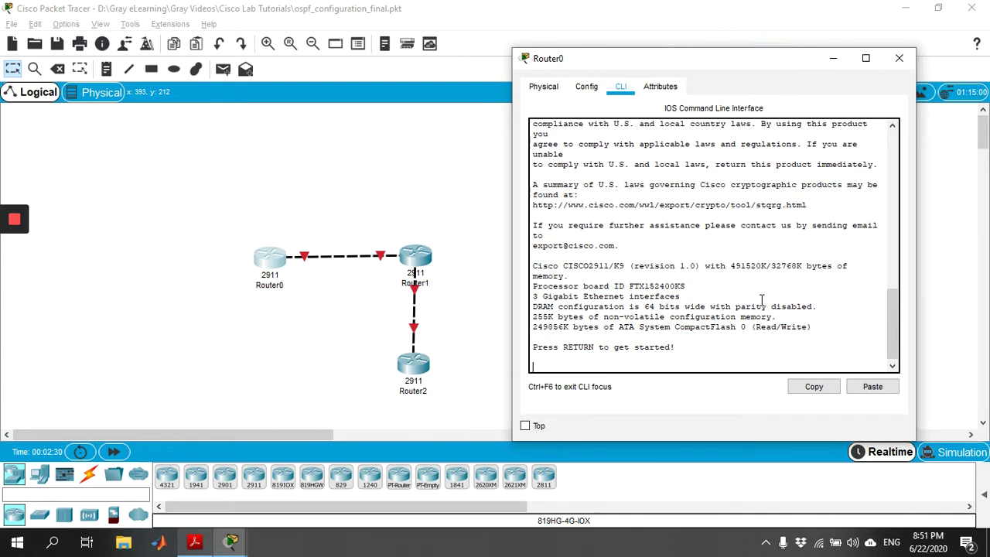
Start Router0's console session, enable privileged mode and enter global configuration mode with configure terminal
{"action": "key", "text": "Return"}
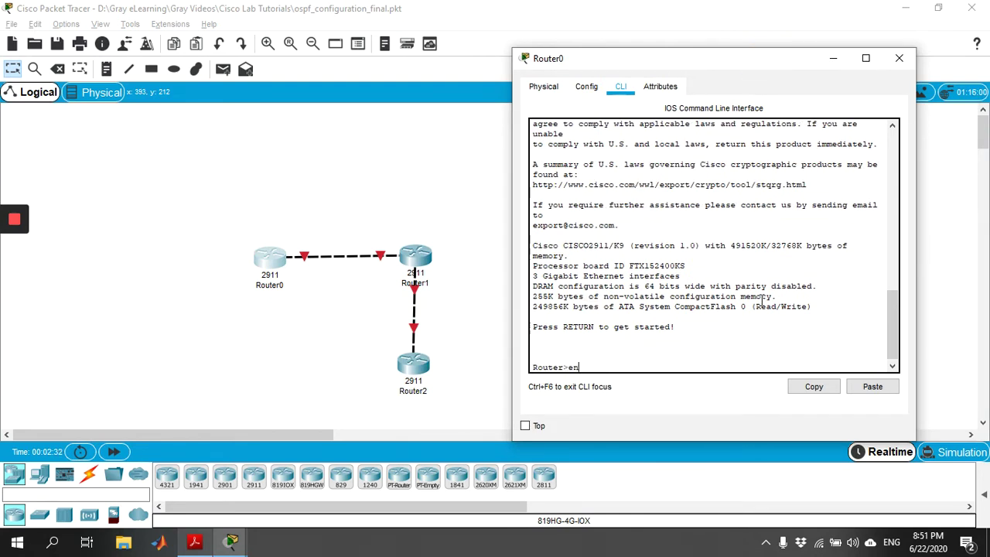
{"action": "type", "text": "en"}
{"action": "key", "text": "Tab"}
{"action": "key", "text": "Return"}
{"action": "type", "text": "con"}
{"action": "key", "text": "Tab"}
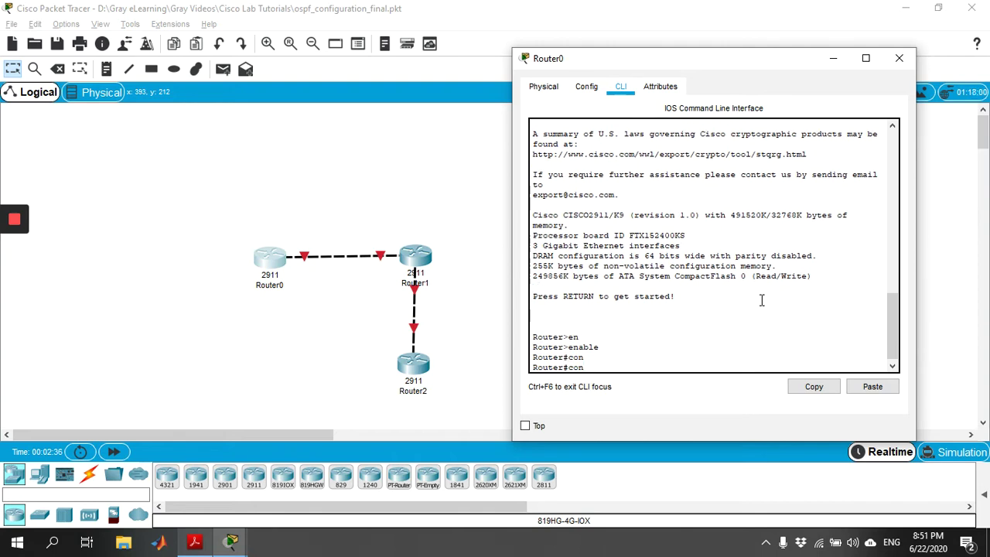
{"action": "type", "text": "f"}
{"action": "key", "text": "Tab"}
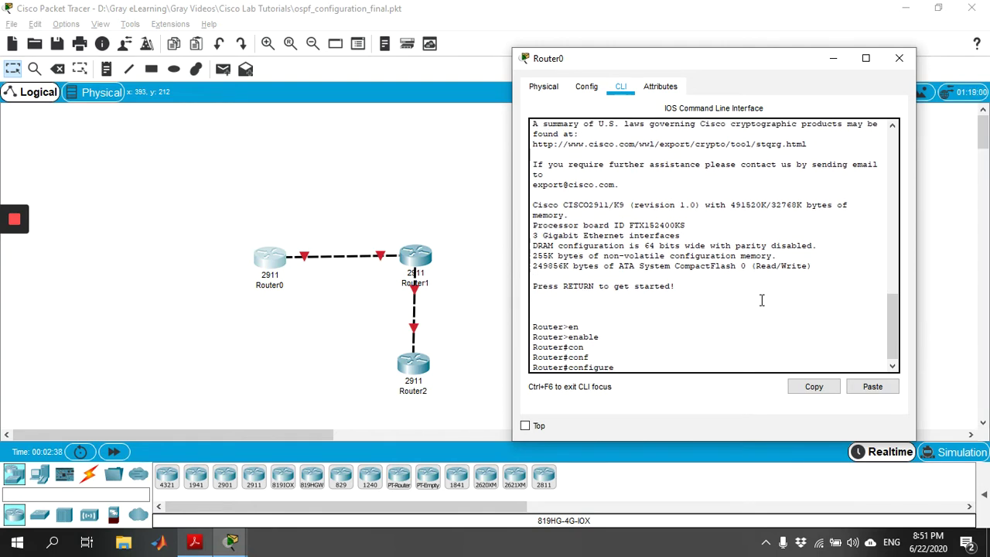
{"action": "type", "text": "t"}
{"action": "key", "text": "Tab"}
{"action": "key", "text": "Return"}
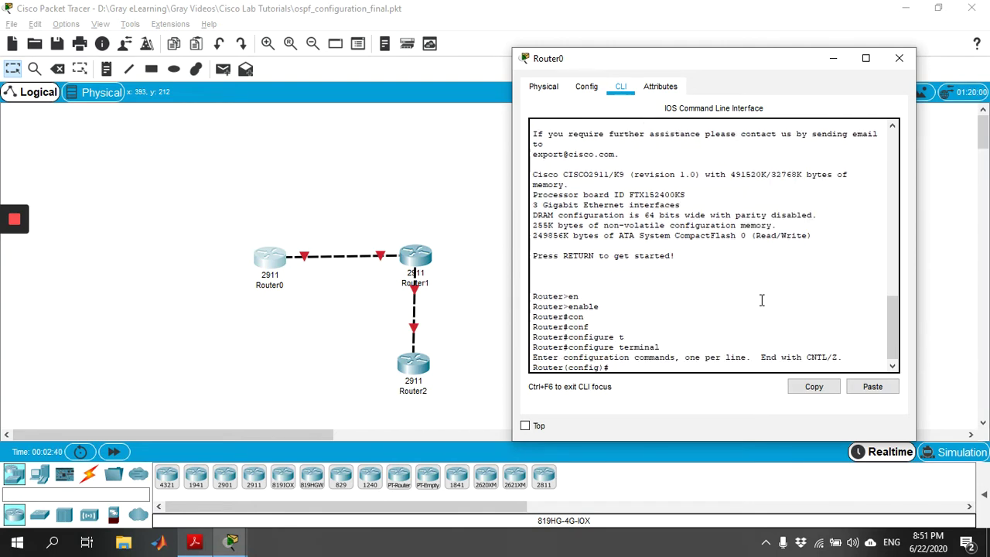
Set Router0's hostname to R1234A
{"action": "type", "text": "hos"}
{"action": "key", "text": "Tab"}
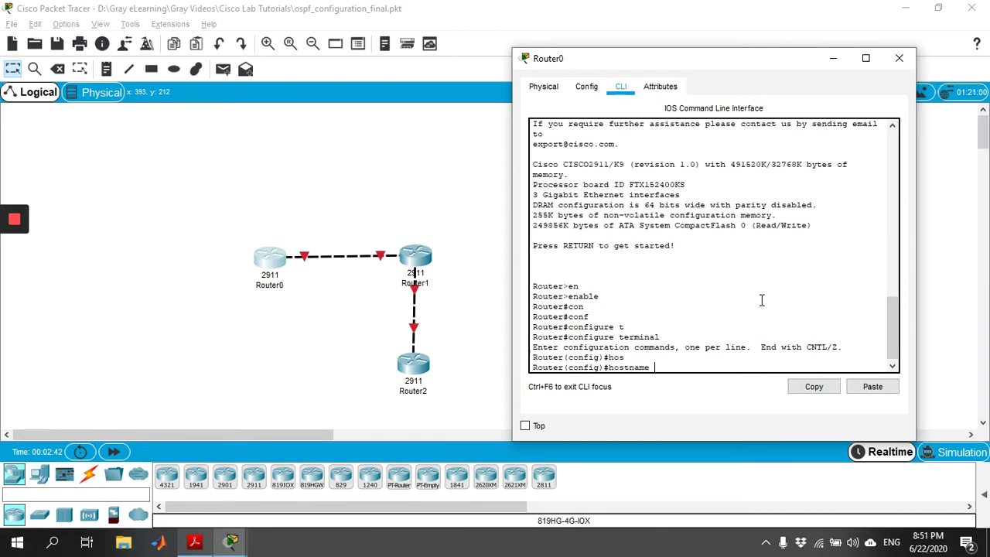
{"action": "type", "text": "R1234A"}
{"action": "key", "text": "Return"}
Set the enable password on R1234A, entering the chosen password
{"action": "type", "text": "enable pa"}
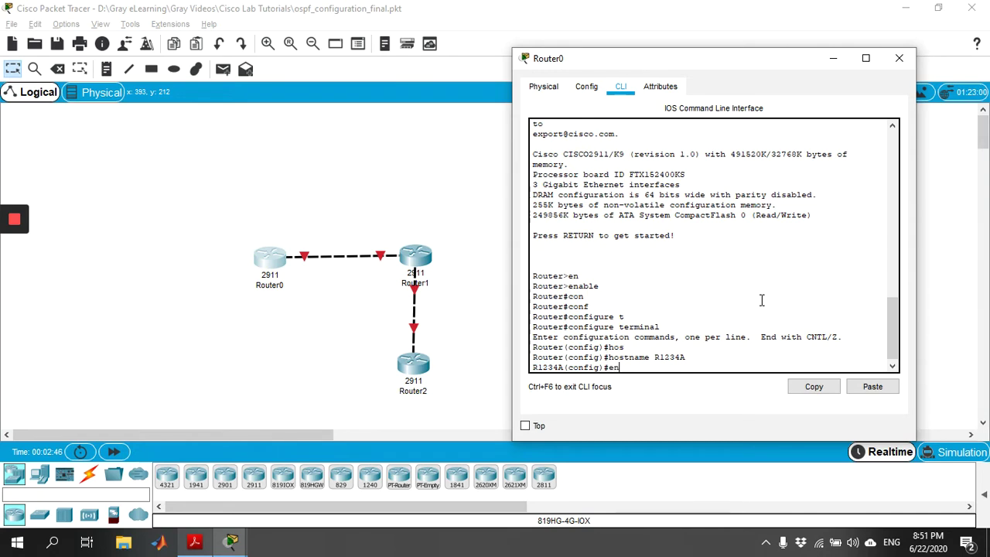
{"action": "key", "text": "Tab"}
{"action": "type", "text": "pas"}
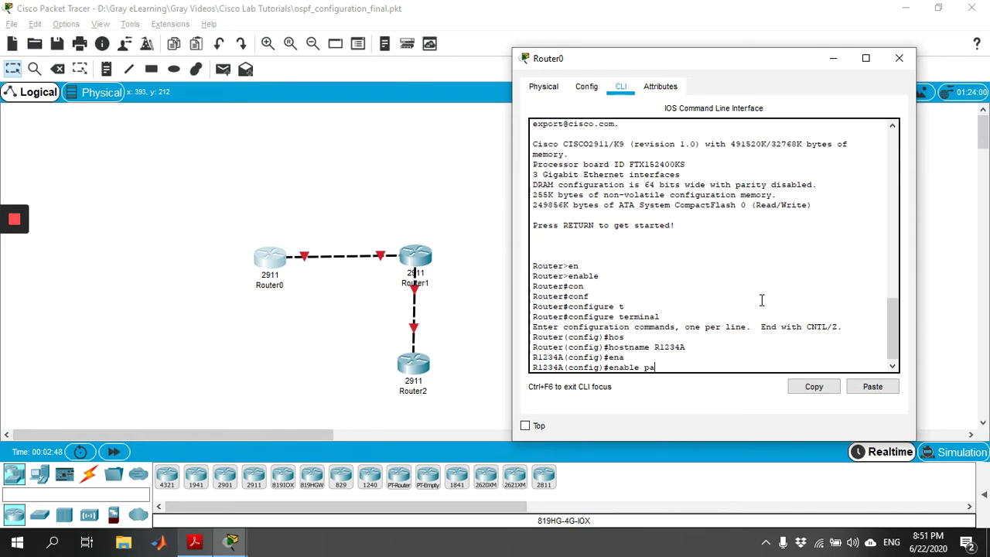
{"action": "key", "text": "Tab"}
{"action": "type", "text": "gray"}
{"action": "key", "text": "Return"}
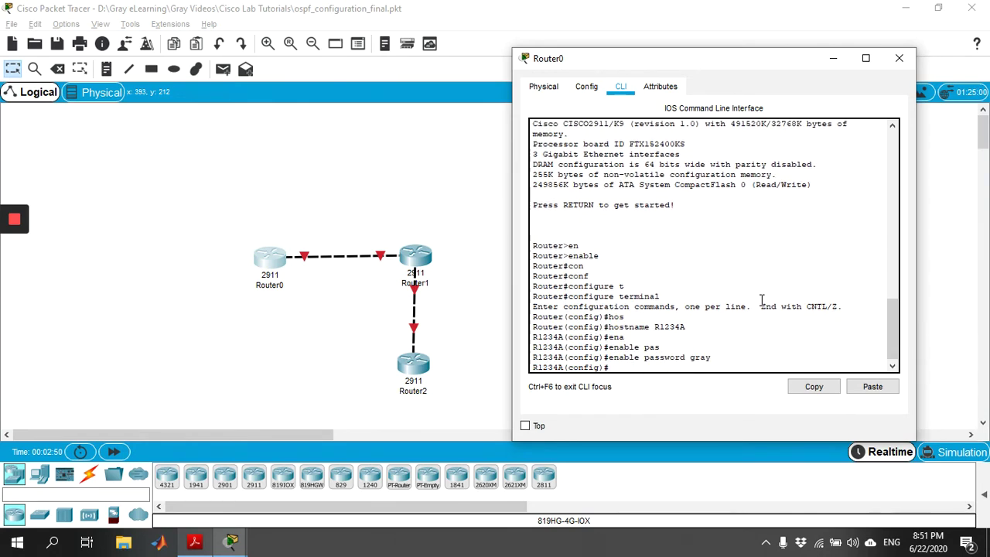
Assign IP address 192.168.100.10 with mask 255.255.255.0 to interface GigabitEthernet 0/0 on R1234A
{"action": "type", "text": "in"}
{"action": "key", "text": "Tab"}
{"action": "type", "text": "g"}
{"action": "key", "text": "Tab"}
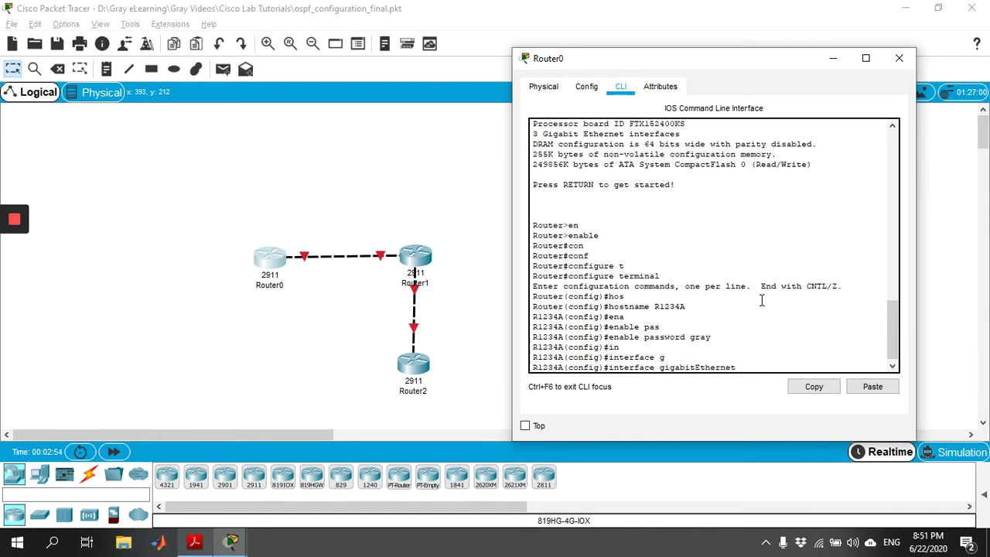
{"action": "type", "text": "0/0"}
{"action": "key", "text": "Return"}
{"action": "type", "text": "ip "}
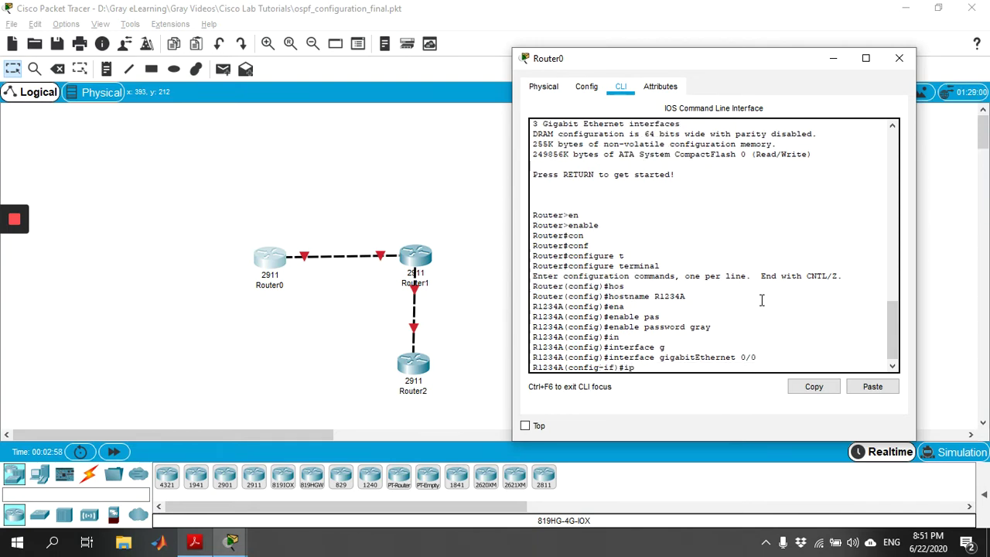
{"action": "type", "text": "add"}
{"action": "key", "text": "Tab"}
{"action": "type", "text": "1"}
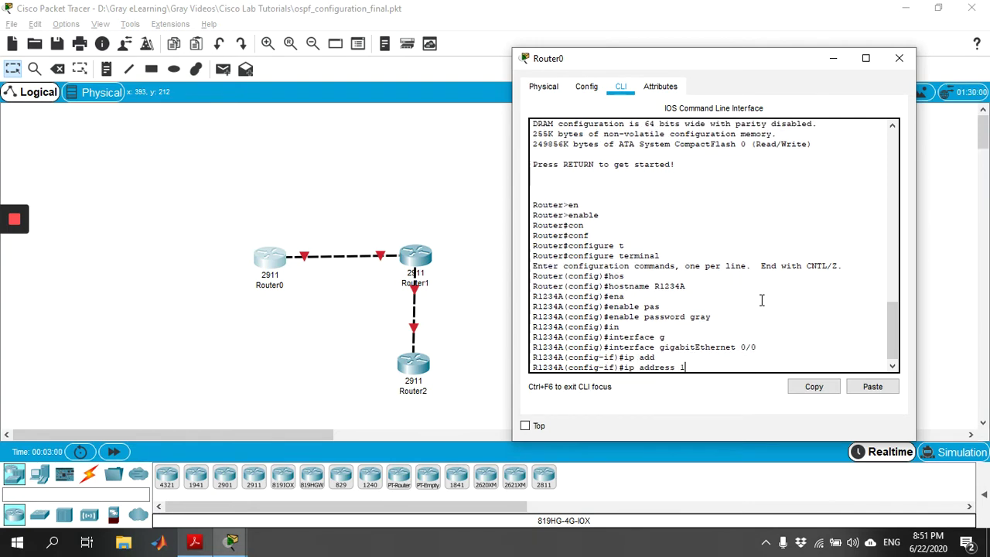
{"action": "type", "text": "92.168.100.10 255.255"}
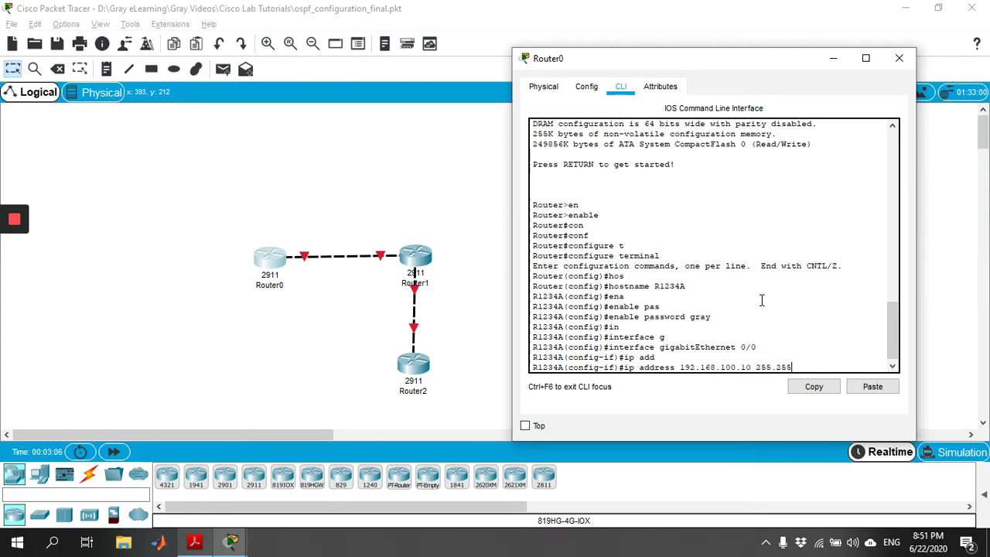
{"action": "type", "text": ".255.0"}
{"action": "key", "text": "Return"}
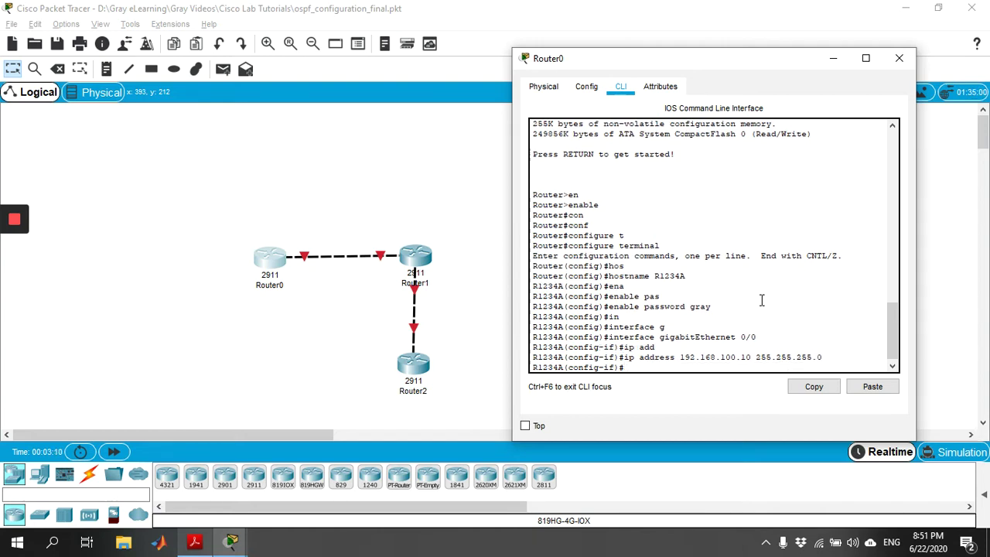
Bring up GigabitEthernet 0/0 on R1234A with the no shutdown command
{"action": "type", "text": "shu"}
{"action": "key", "text": "Tab"}
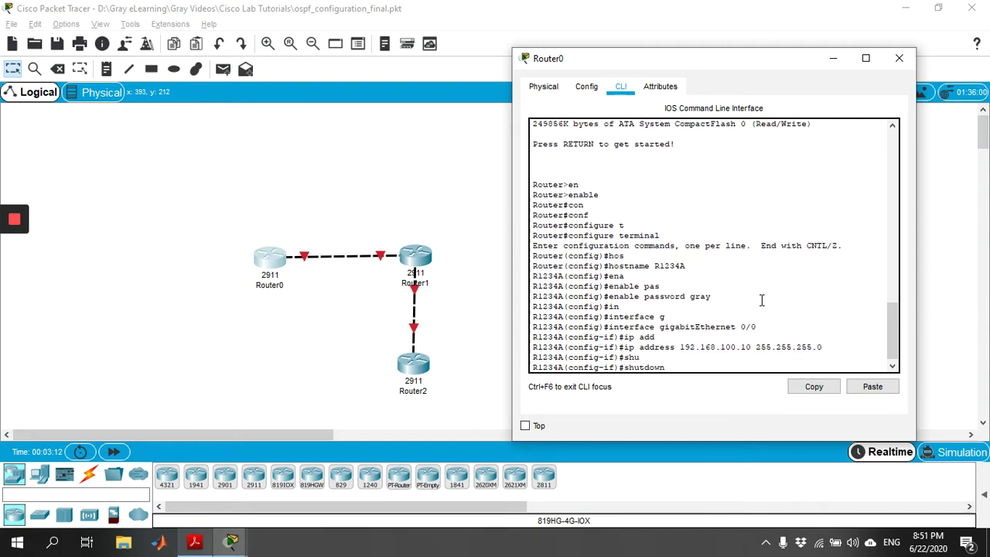
{"action": "key", "text": "BackSpace"}
{"action": "key", "text": "BackSpace"}
{"action": "key", "text": "BackSpace"}
{"action": "key", "text": "BackSpace"}
{"action": "key", "text": "BackSpace"}
{"action": "key", "text": "BackSpace"}
{"action": "key", "text": "BackSpace"}
{"action": "key", "text": "BackSpace"}
{"action": "key", "text": "BackSpace"}
{"action": "type", "text": "no shu"}
{"action": "key", "text": "Tab"}
{"action": "key", "text": "Return"}
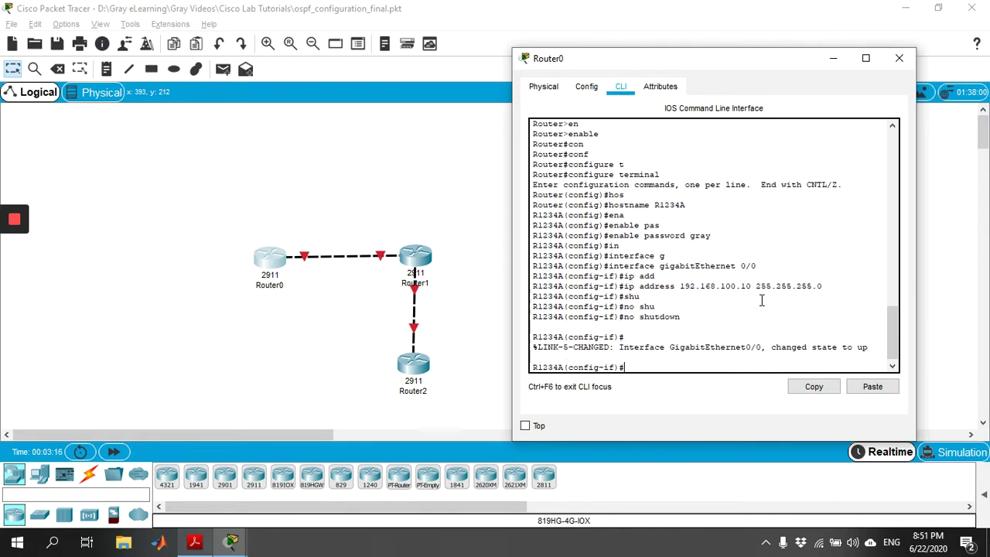
Exit interface and global configuration on R1234A, returning to the privileged prompt
{"action": "type", "text": "exit"}
{"action": "key", "text": "Return"}
{"action": "type", "text": "exit"}
{"action": "key", "text": "Return"}
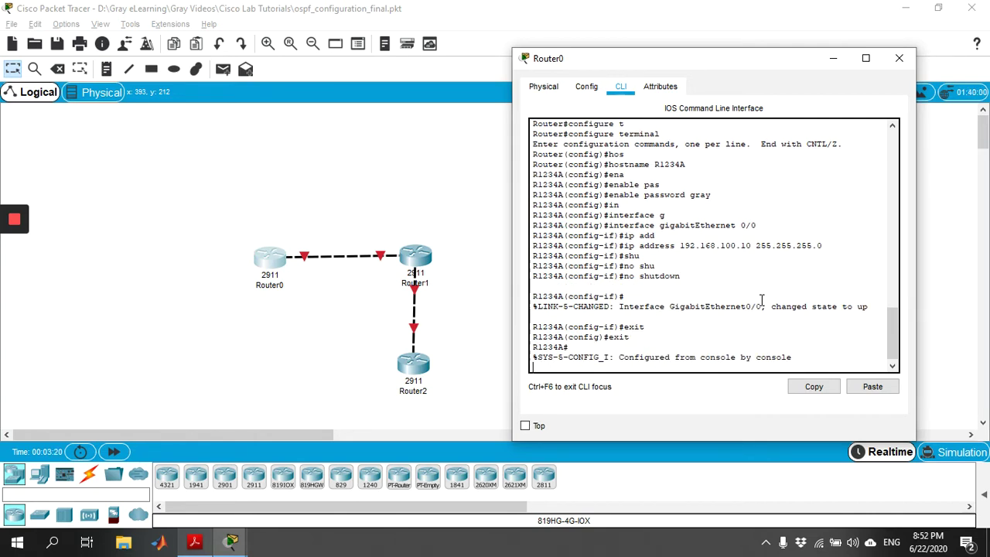
{"action": "key", "text": "Return"}
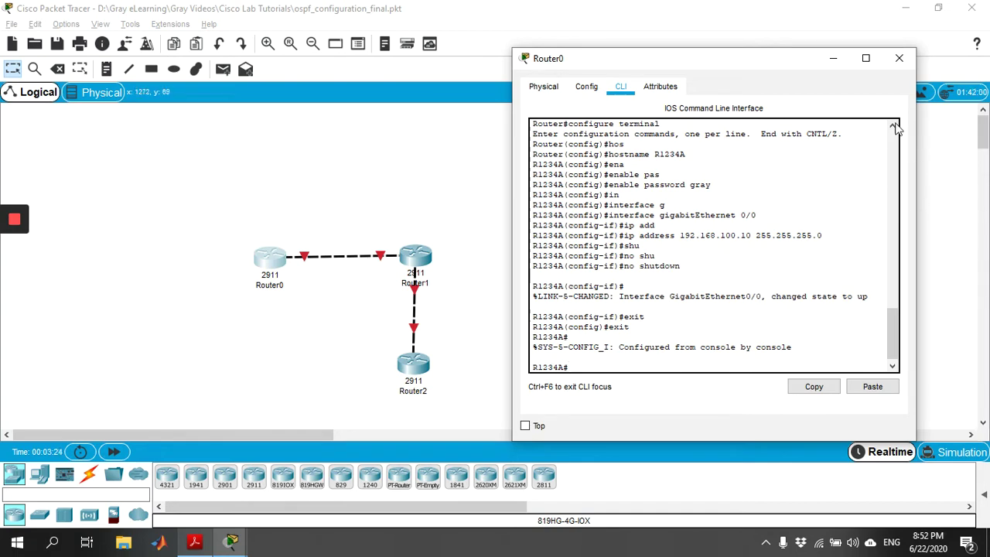
Close Router0's window and open Router1's command-line interface, with its window moved clear of the topology
{"action": "left_click", "coordinate": [899, 58]}
{"action": "left_click", "coordinate": [417, 251]}
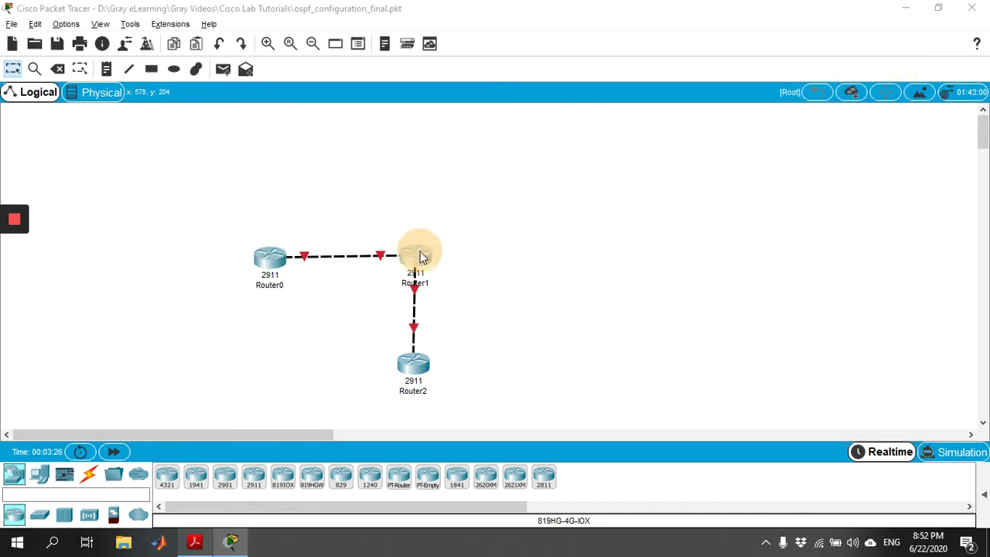
{"action": "left_click_drag", "start_coordinate": [516, 57], "coordinate": [728, 49]}
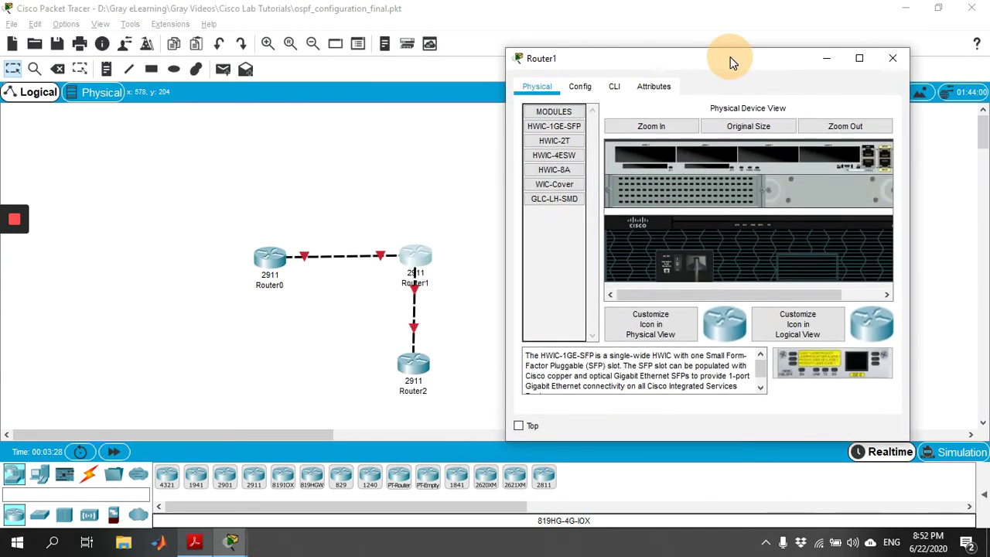
{"action": "left_click", "coordinate": [614, 86]}
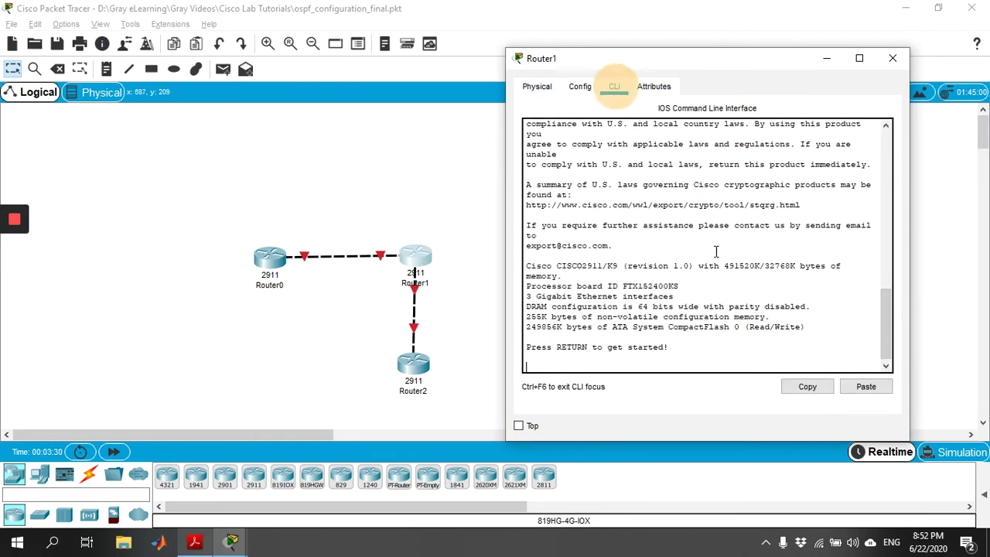
Enable privileged mode on Router1 and enter global configuration mode with configure terminal
{"action": "type", "text": "ena"}
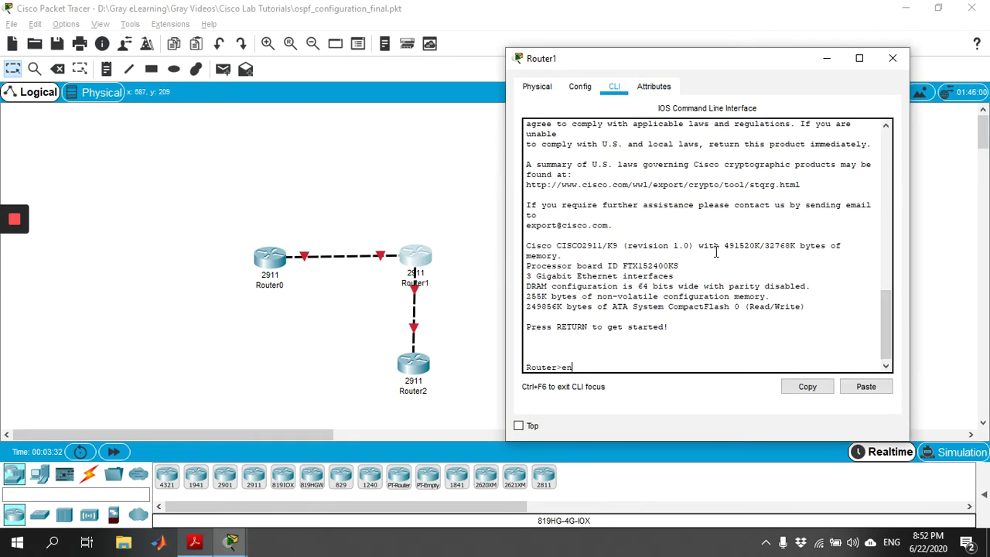
{"action": "key", "text": "Tab"}
{"action": "key", "text": "Return"}
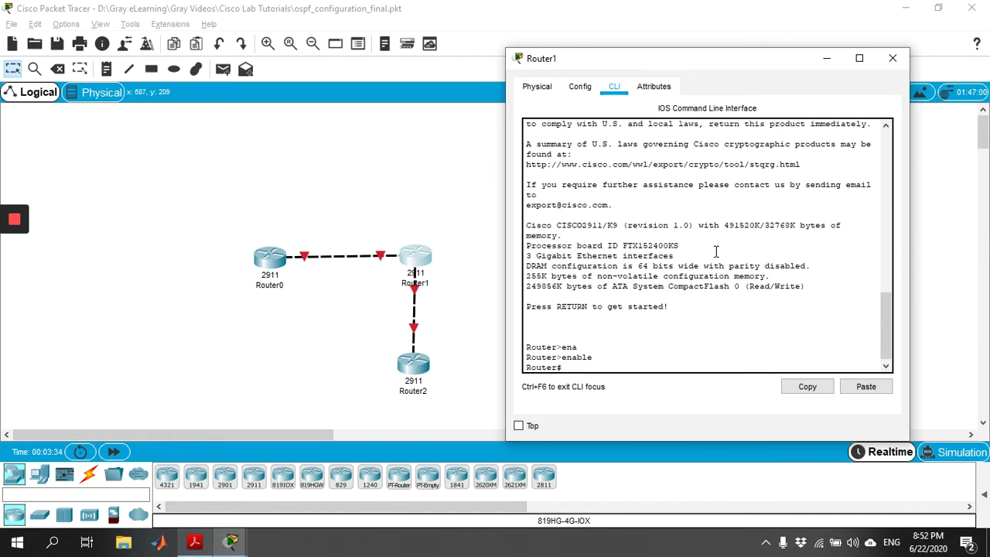
{"action": "type", "text": "con"}
{"action": "key", "text": "Tab"}
{"action": "type", "text": "f"}
{"action": "key", "text": "Tab"}
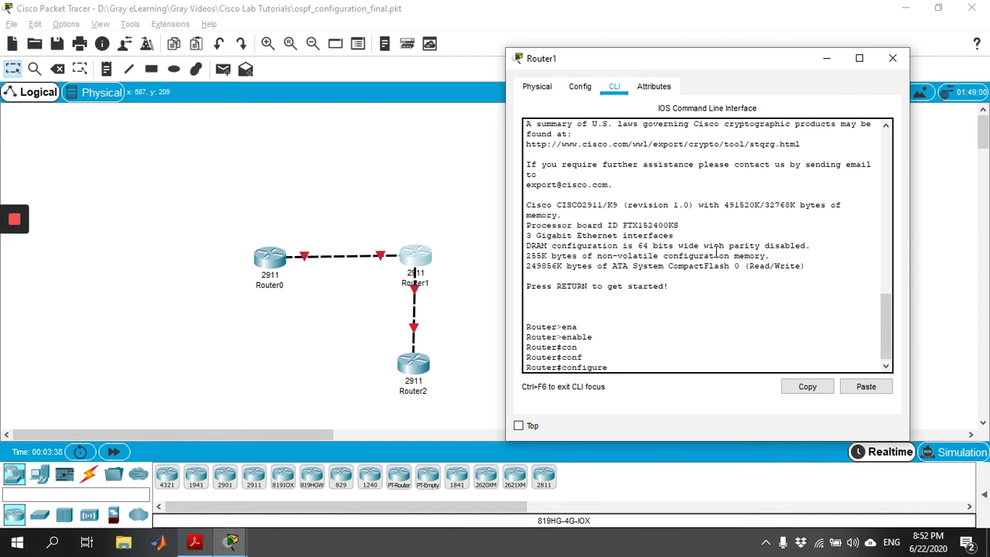
{"action": "type", "text": "t"}
{"action": "key", "text": "Tab"}
{"action": "key", "text": "Return"}
Set Router1's hostname to R1234B
{"action": "type", "text": "hoa"}
{"action": "key", "text": "Tab"}
{"action": "key", "text": "BackSpace"}
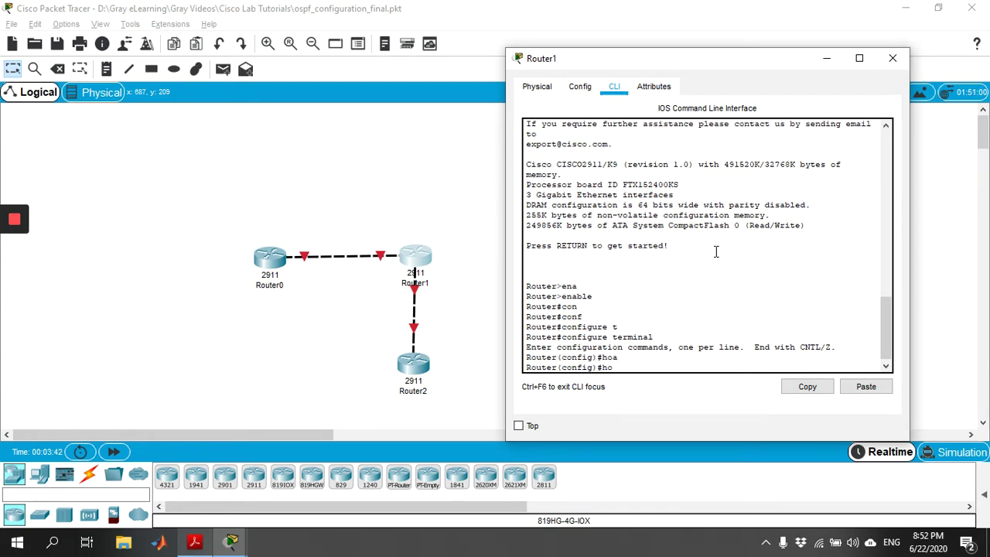
{"action": "type", "text": "s"}
{"action": "key", "text": "Tab"}
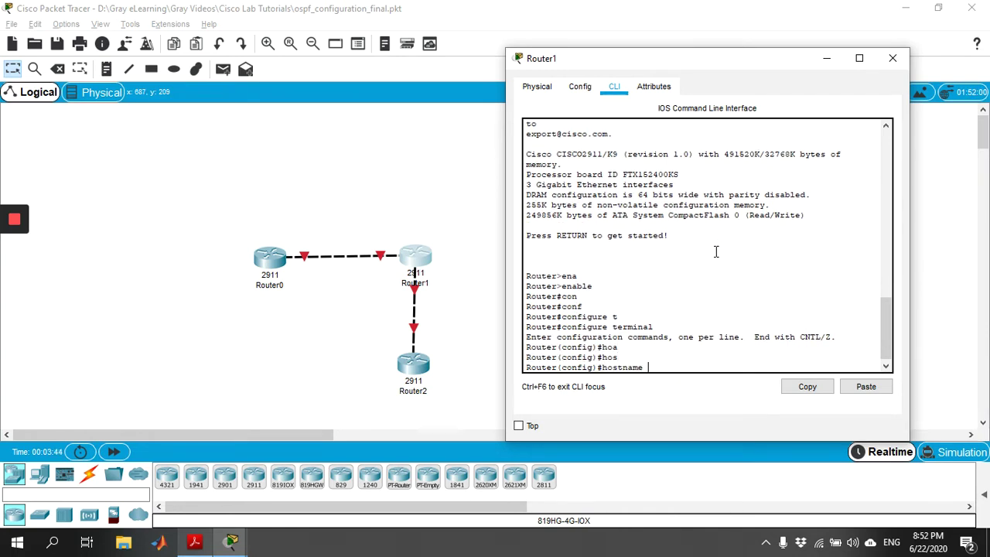
{"action": "type", "text": "R1234B"}
{"action": "key", "text": "Return"}
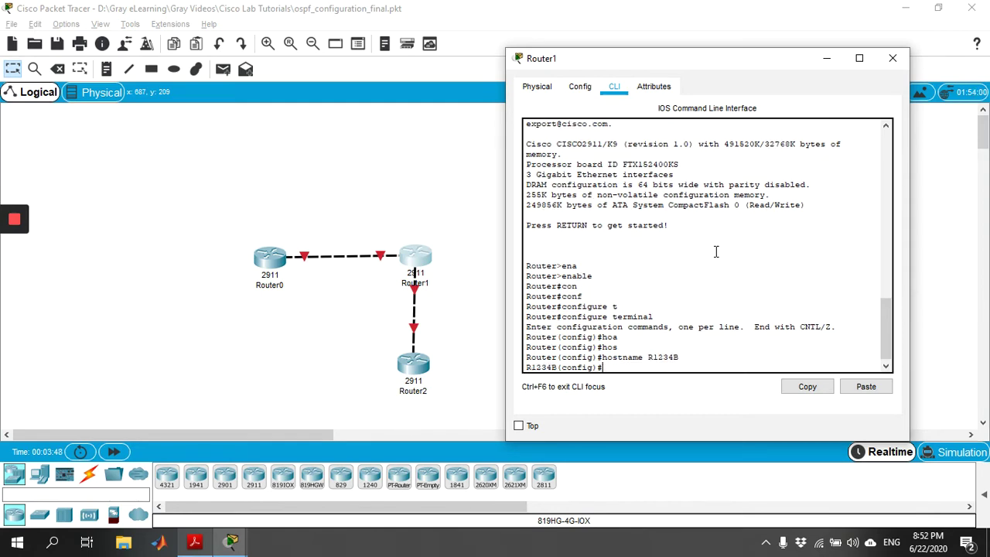
Set the enable password on R1234B, entering the chosen password
{"action": "type", "text": "ena"}
{"action": "key", "text": "Tab"}
{"action": "type", "text": "pas"}
{"action": "key", "text": "Tab"}
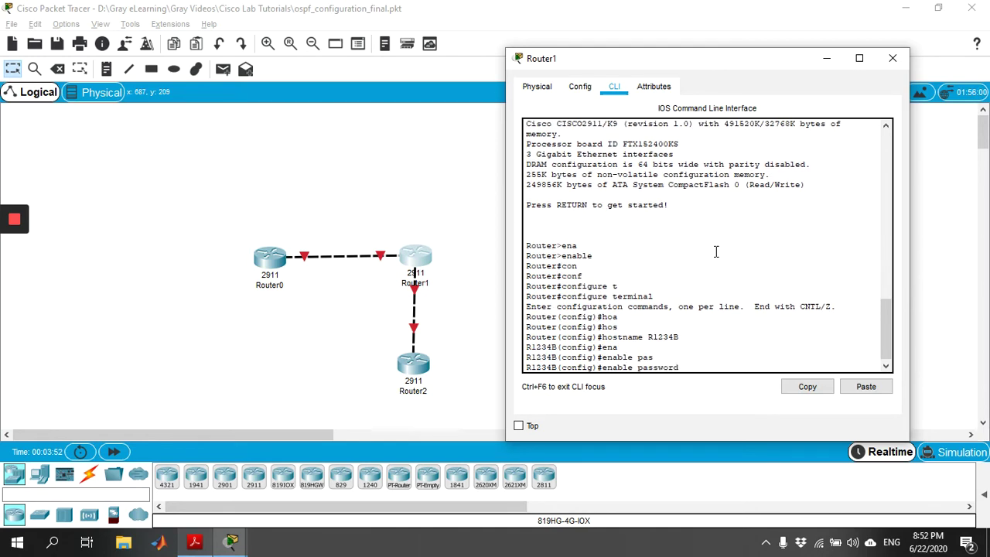
{"action": "type", "text": "gray"}
{"action": "key", "text": "Return"}
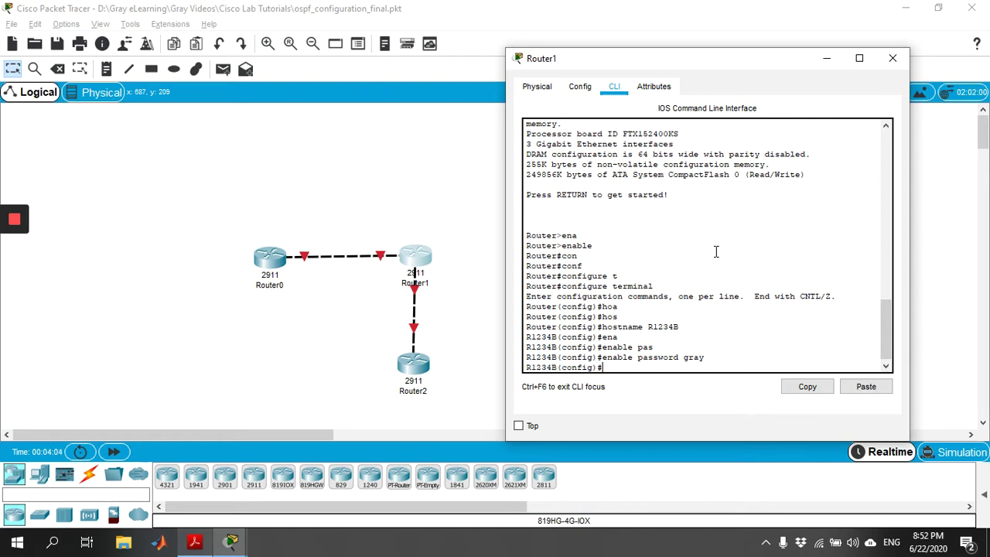
Assign IP address 192.168.100.20 with mask 255.255.255.0 to interface GigabitEthernet 0/0 on R1234B
{"action": "type", "text": "in"}
{"action": "key", "text": "Tab"}
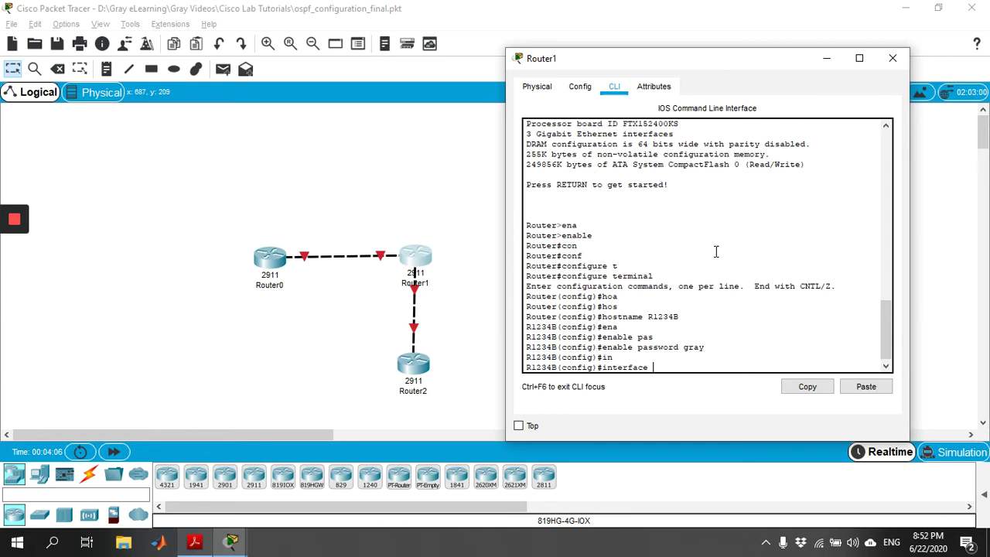
{"action": "type", "text": "g"}
{"action": "key", "text": "Tab"}
{"action": "type", "text": "0/0"}
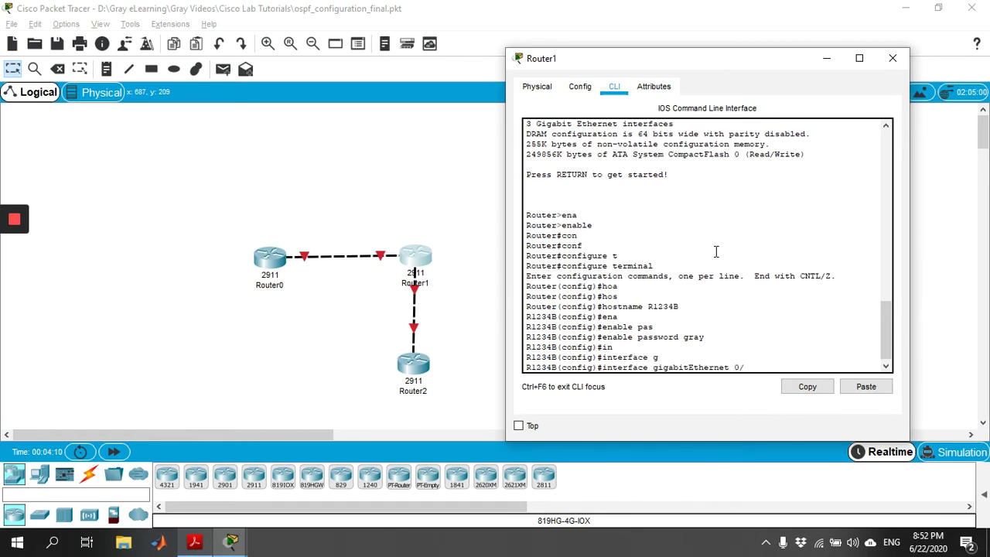
{"action": "key", "text": "Return"}
{"action": "type", "text": "ip add"}
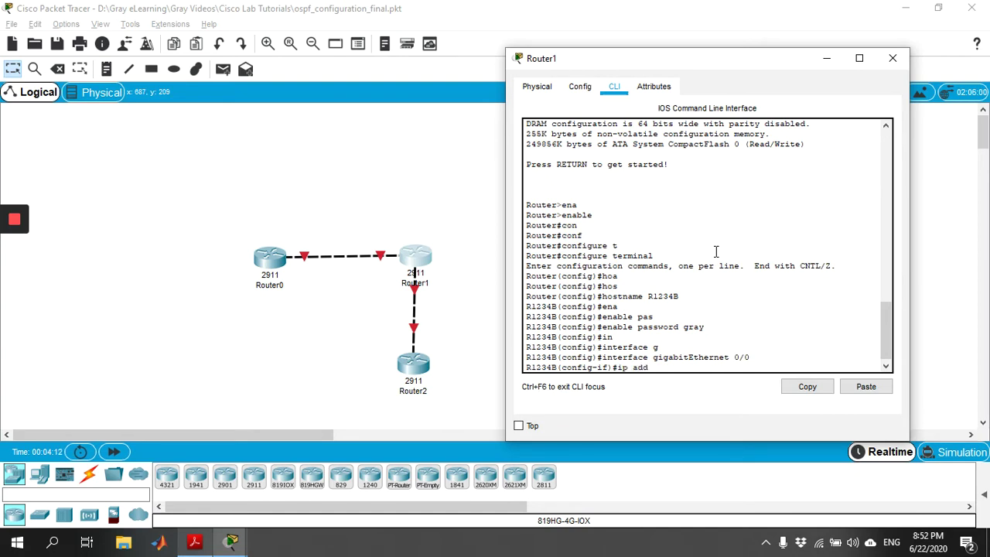
{"action": "key", "text": "Tab"}
{"action": "type", "text": "192.168"}
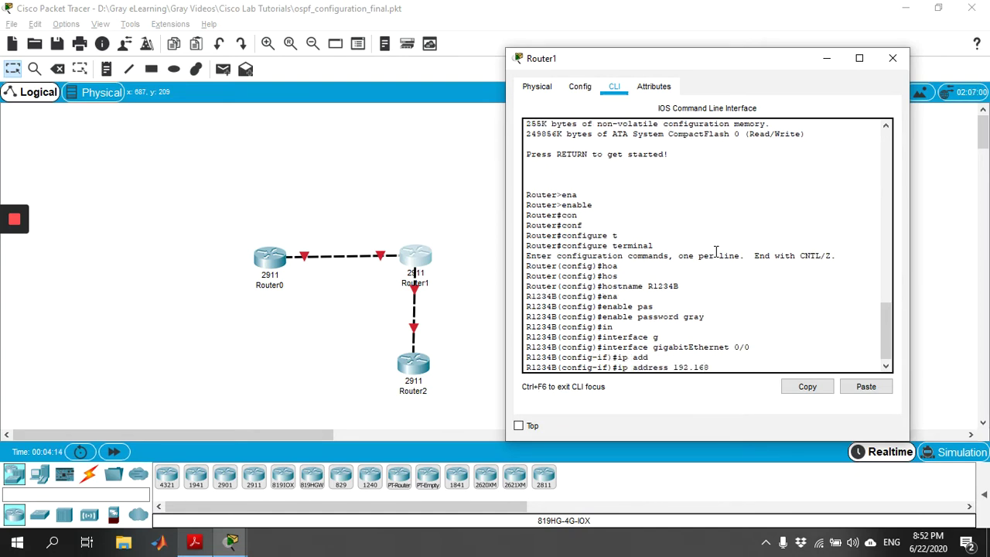
{"action": "type", "text": ".100.20 255.255.255.0"}
{"action": "key", "text": "Return"}
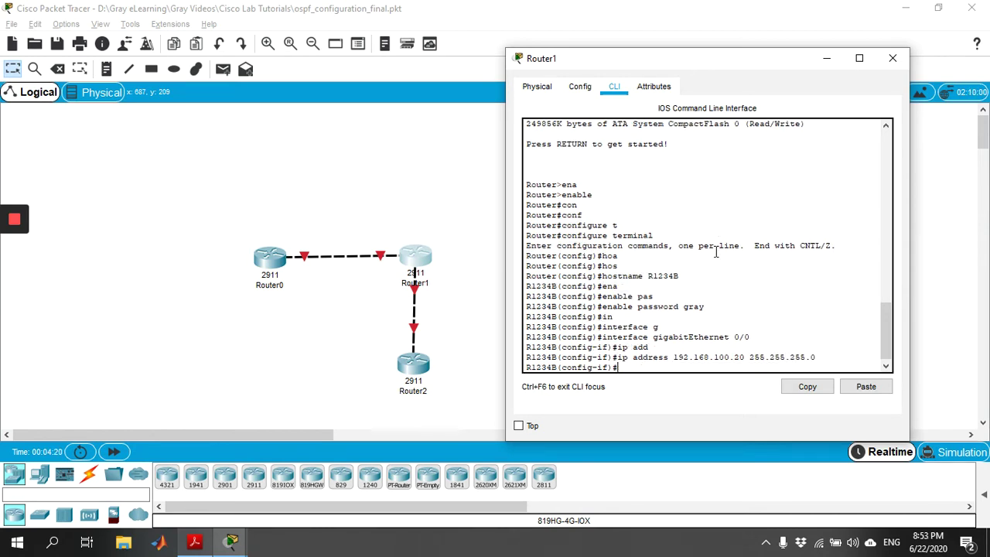
Bring up GigabitEthernet 0/0 on R1234B with no shutdown and exit its interface configuration
{"action": "type", "text": "no sh"}
{"action": "key", "text": "Tab"}
{"action": "key", "text": "Return"}
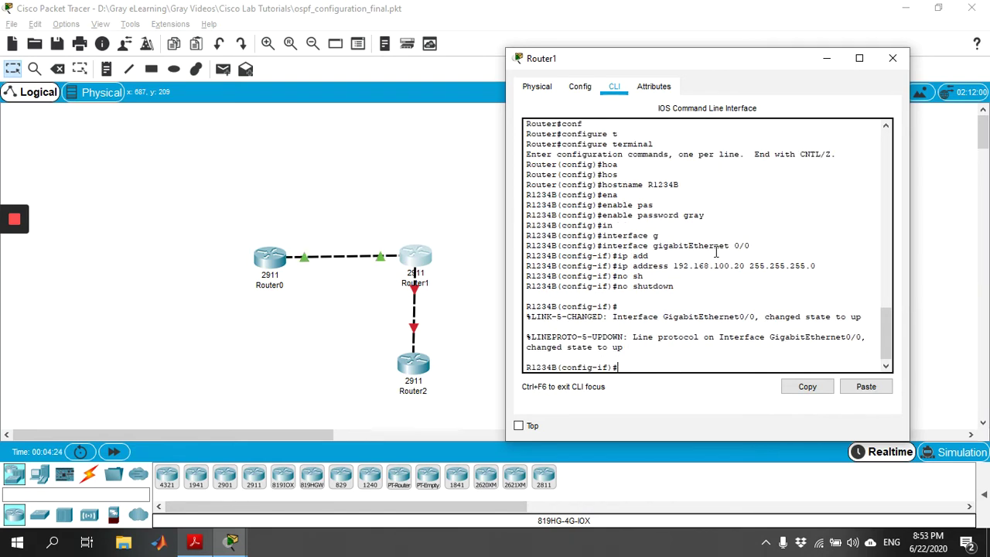
{"action": "type", "text": "exit"}
{"action": "key", "text": "Return"}
Assign IP address 192.168.200.10 with mask 255.255.255.0 to interface GigabitEthernet 0/1 on R1234B
{"action": "type", "text": "in"}
{"action": "key", "text": "Tab"}
{"action": "type", "text": "g"}
{"action": "key", "text": "Tab"}
{"action": "type", "text": "0/1"}
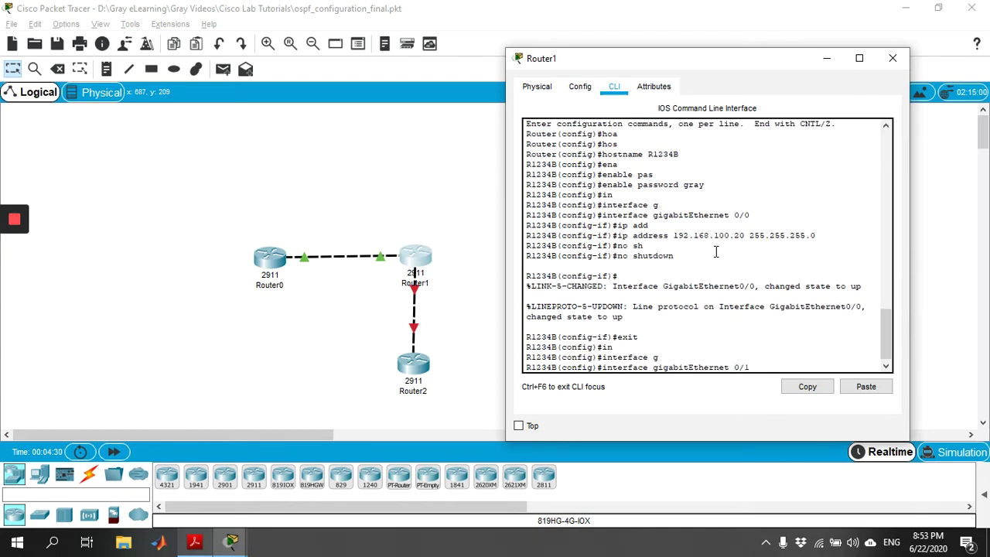
{"action": "key", "text": "Return"}
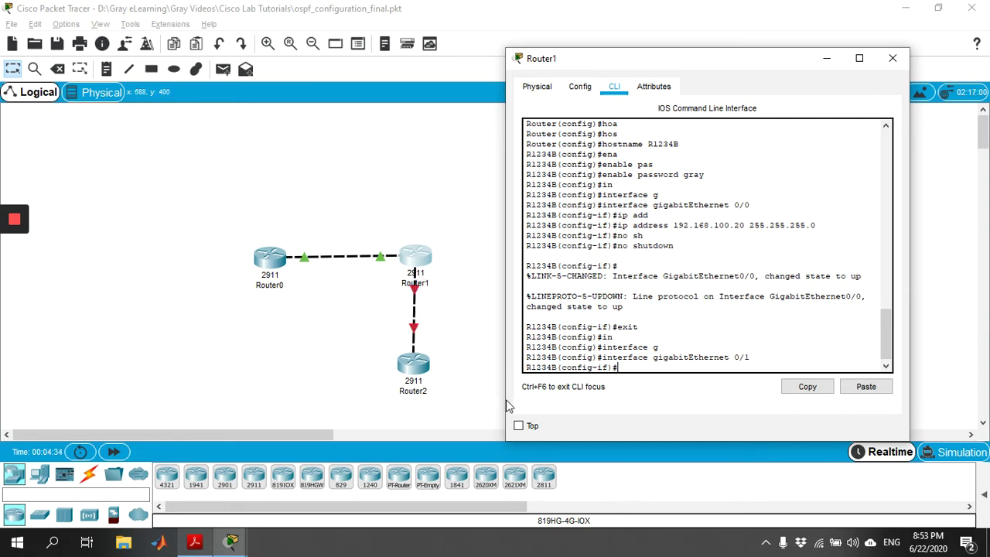
{"action": "type", "text": "ip ad"}
{"action": "key", "text": "Tab"}
{"action": "type", "text": "192"}
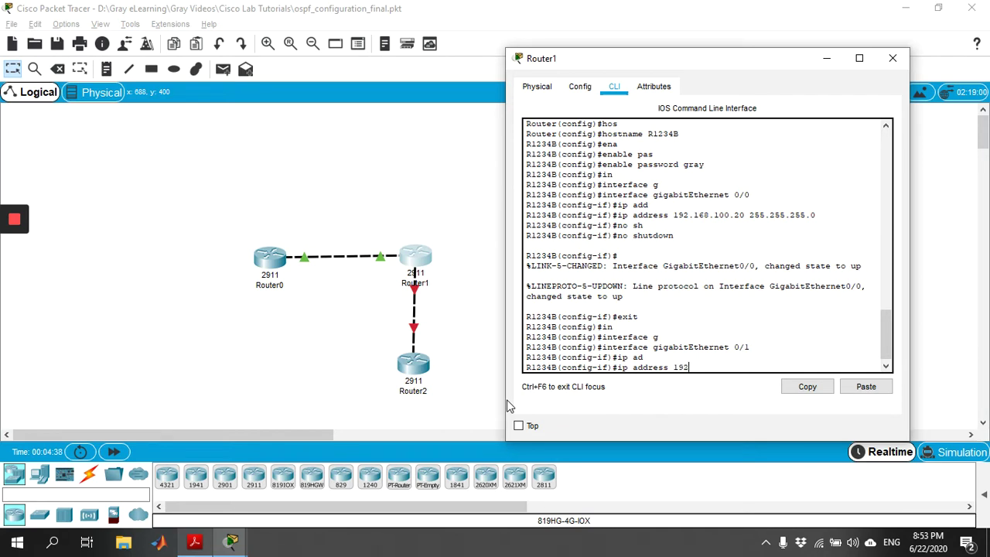
{"action": "type", "text": ".168.200.10 255.255.255.0"}
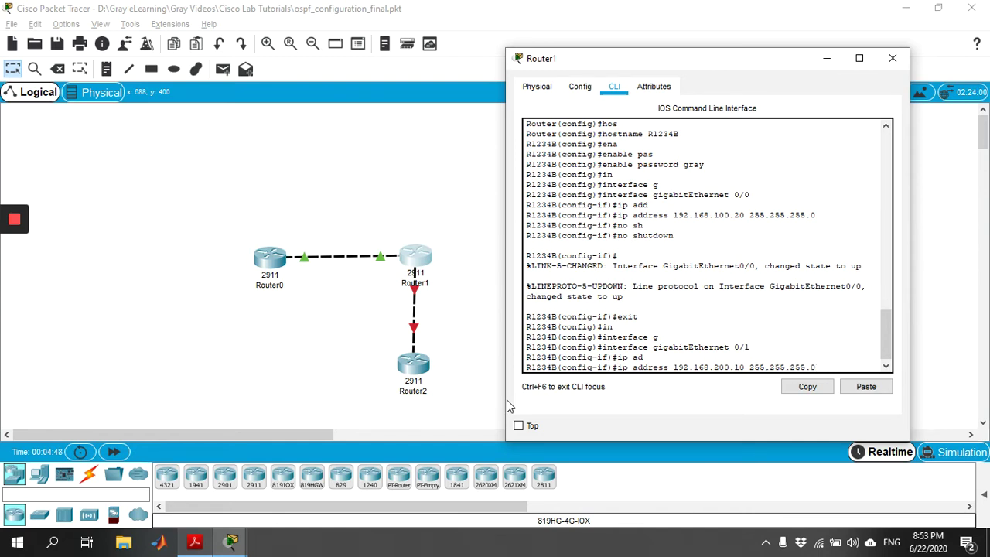
{"action": "key", "text": "Return"}
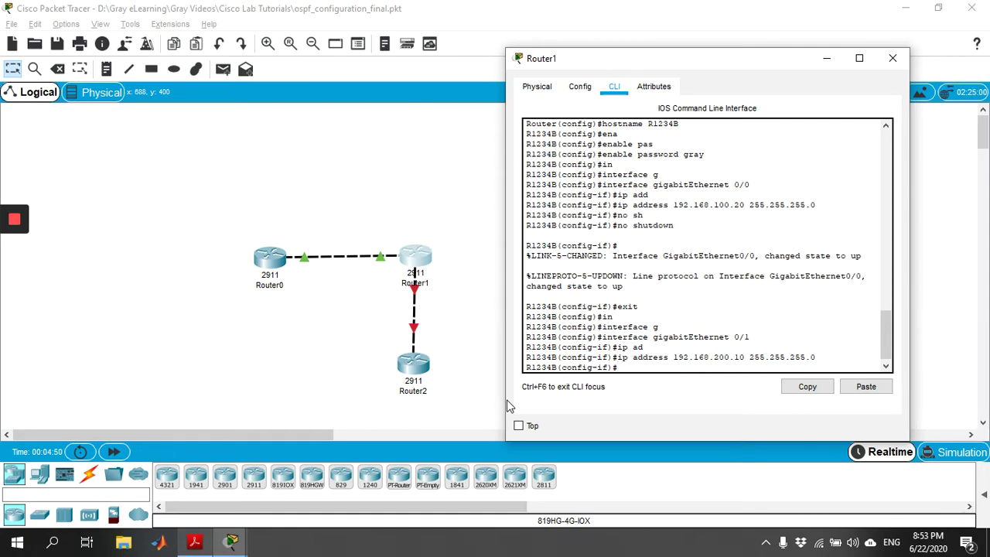
Bring up GigabitEthernet 0/1 on R1234B with no shutdown and exit back to privileged EXEC mode
{"action": "type", "text": "no s"}
{"action": "key", "text": "Tab"}
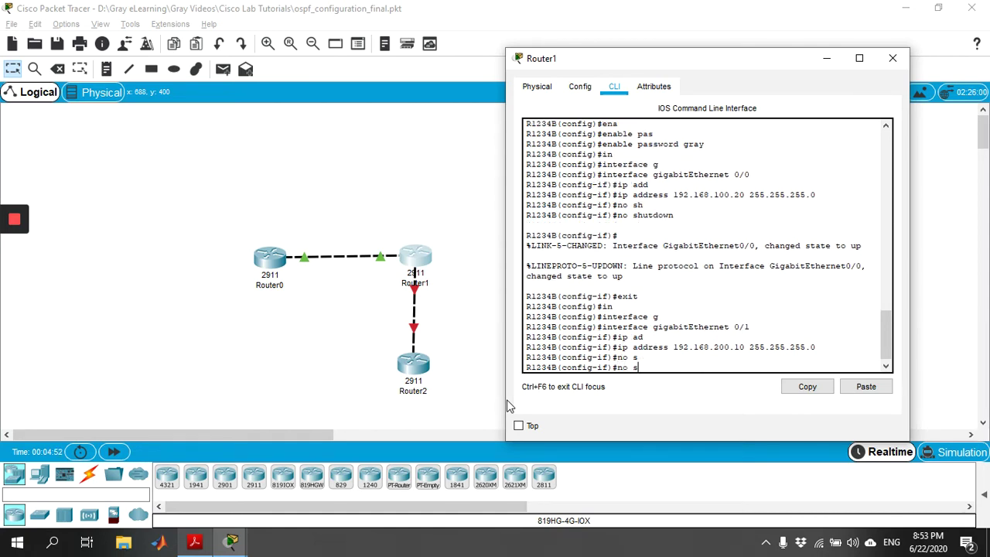
{"action": "type", "text": "h"}
{"action": "key", "text": "Tab"}
{"action": "key", "text": "Return"}
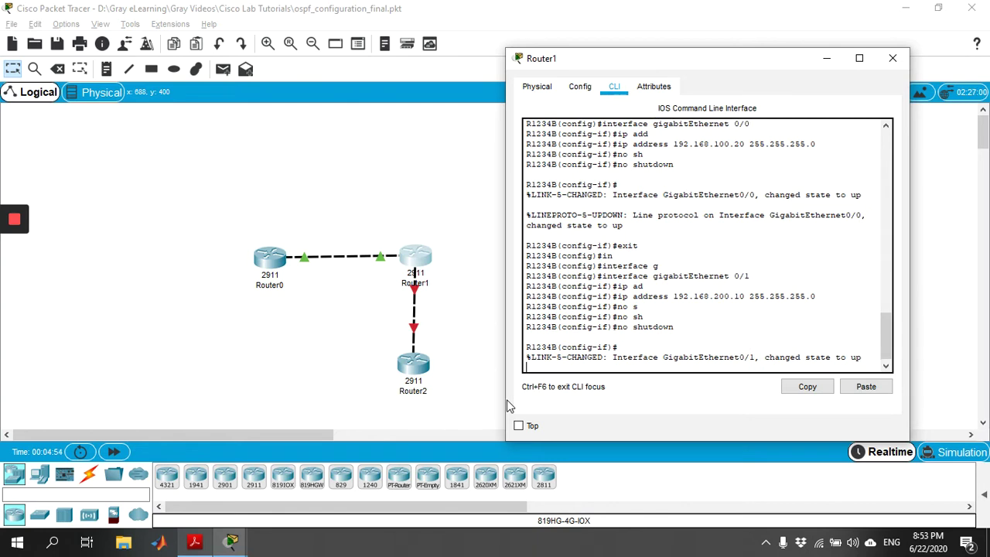
{"action": "key", "text": "Return"}
{"action": "type", "text": "exit"}
{"action": "key", "text": "Return"}
{"action": "type", "text": "exit"}
{"action": "key", "text": "Return"}
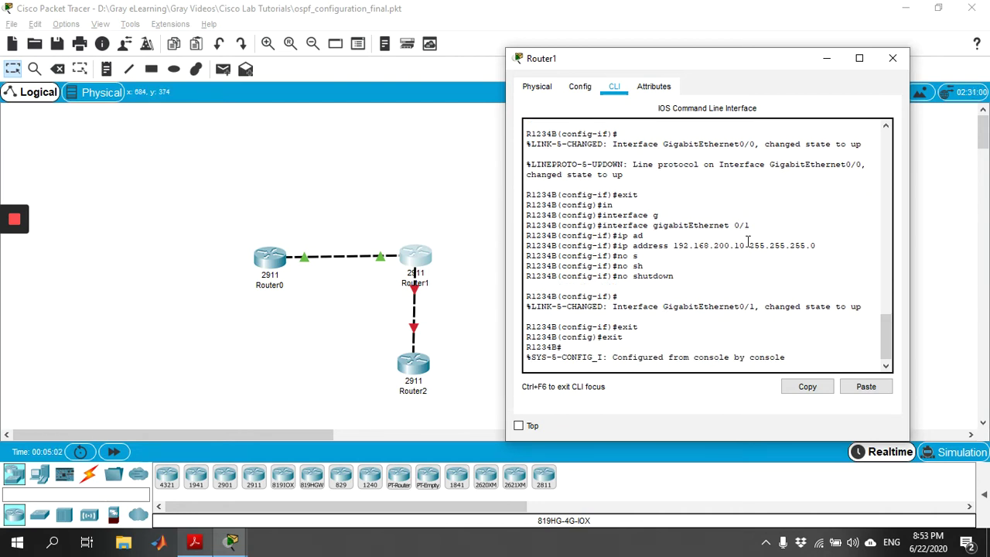
{"action": "key", "text": "Return"}
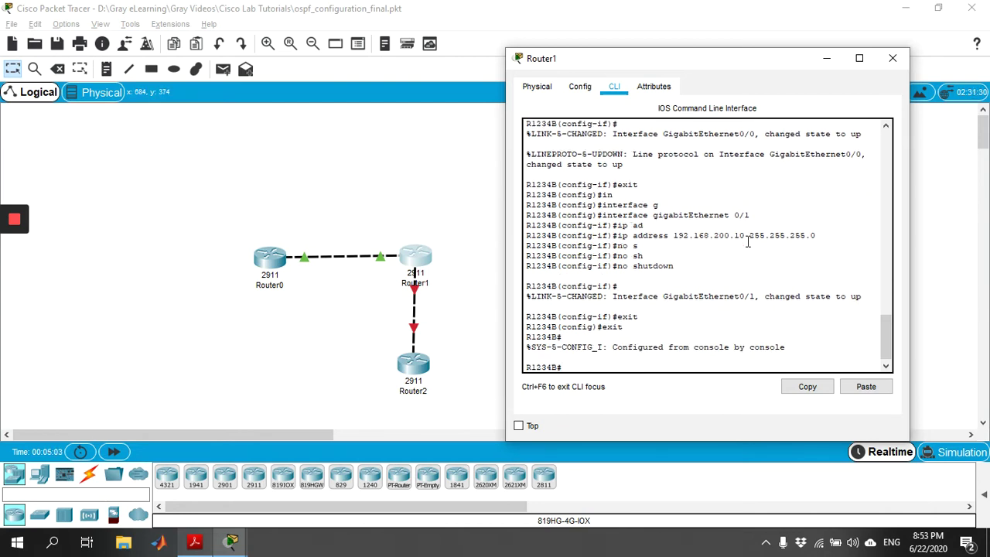
Open Router2's command line and enter global configuration mode
{"action": "left_click", "coordinate": [415, 363]}
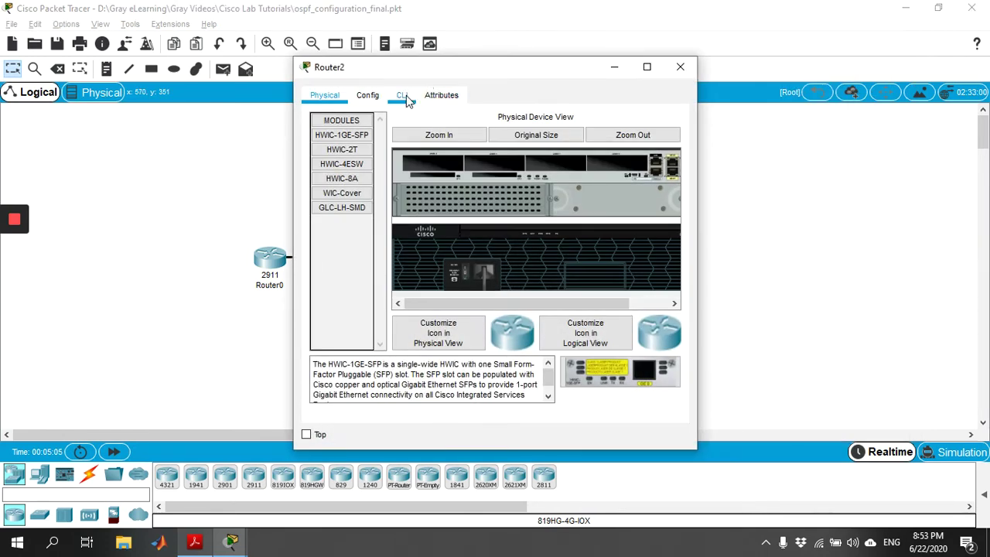
{"action": "left_click", "coordinate": [406, 95]}
{"action": "left_click_drag", "start_coordinate": [529, 67], "coordinate": [748, 70]}
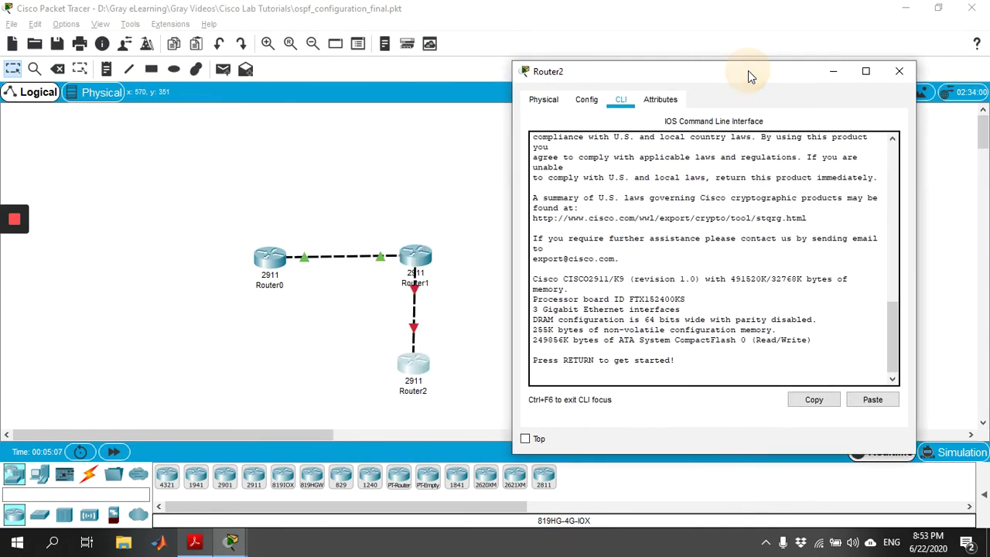
{"action": "key", "text": "Return"}
{"action": "type", "text": "en"}
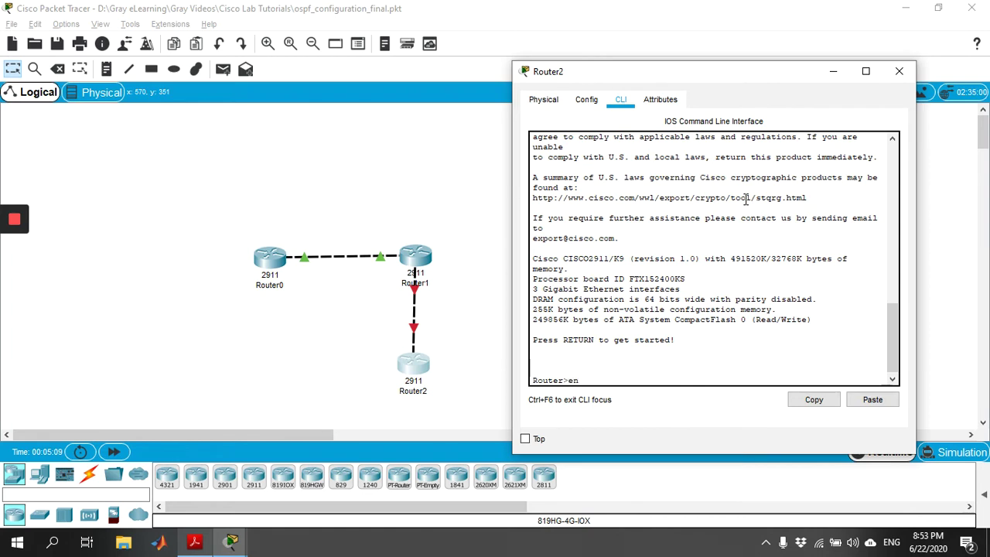
{"action": "key", "text": "Tab"}
{"action": "key", "text": "Return"}
{"action": "type", "text": "conf"}
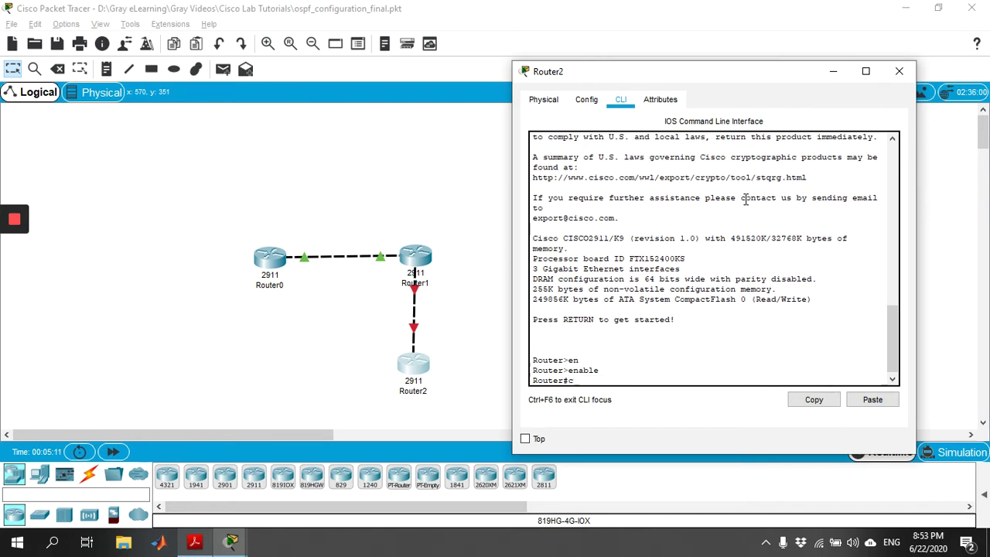
{"action": "key", "text": "Tab"}
{"action": "type", "text": "t"}
{"action": "key", "text": "Tab"}
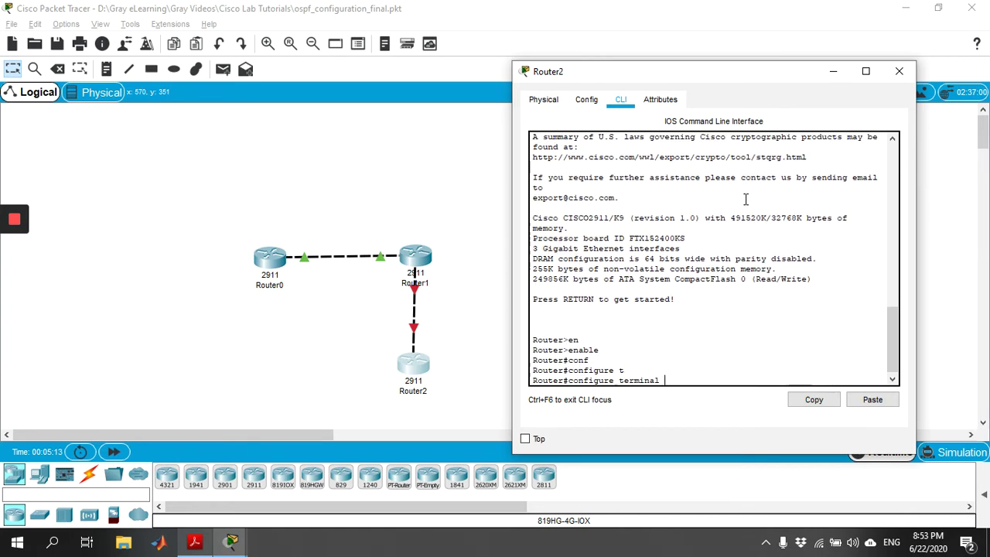
{"action": "key", "text": "Return"}
Set Router2's hostname to R1234C
{"action": "type", "text": "hos"}
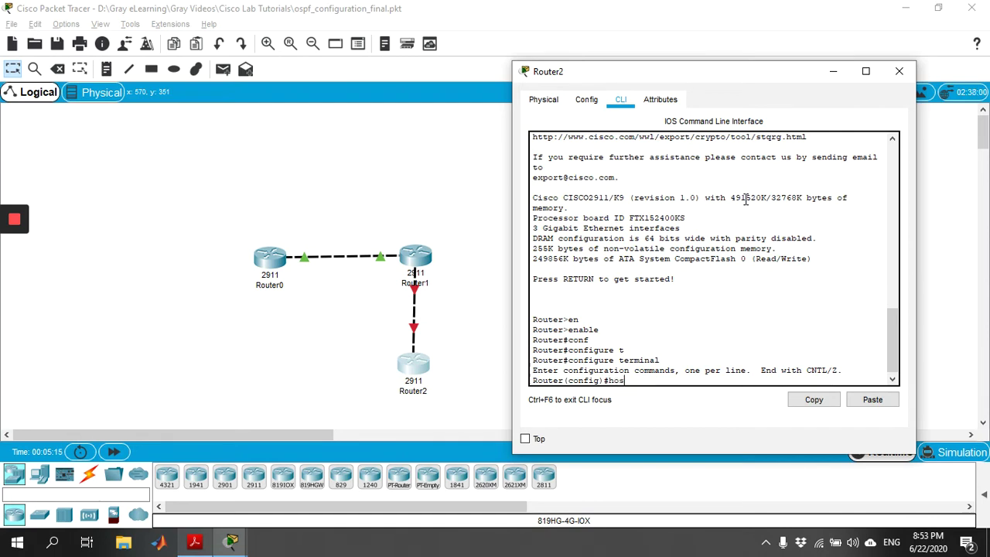
{"action": "key", "text": "Tab"}
{"action": "type", "text": "R1234"}
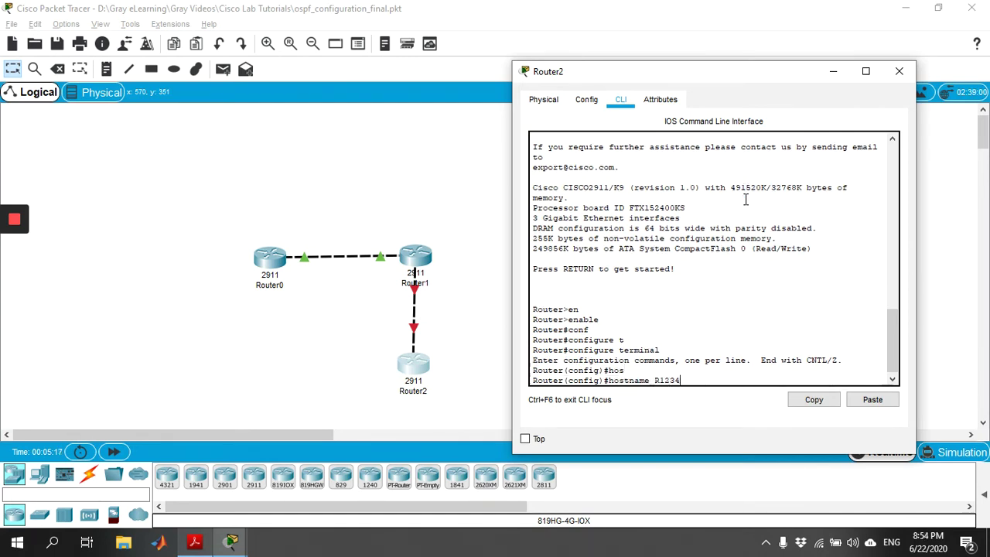
{"action": "type", "text": "C"}
{"action": "key", "text": "Return"}
Set the enable password on R1234C, entering the chosen password
{"action": "type", "text": "ena"}
{"action": "key", "text": "Tab"}
{"action": "type", "text": "pas"}
{"action": "key", "text": "Tab"}
{"action": "type", "text": "gray"}
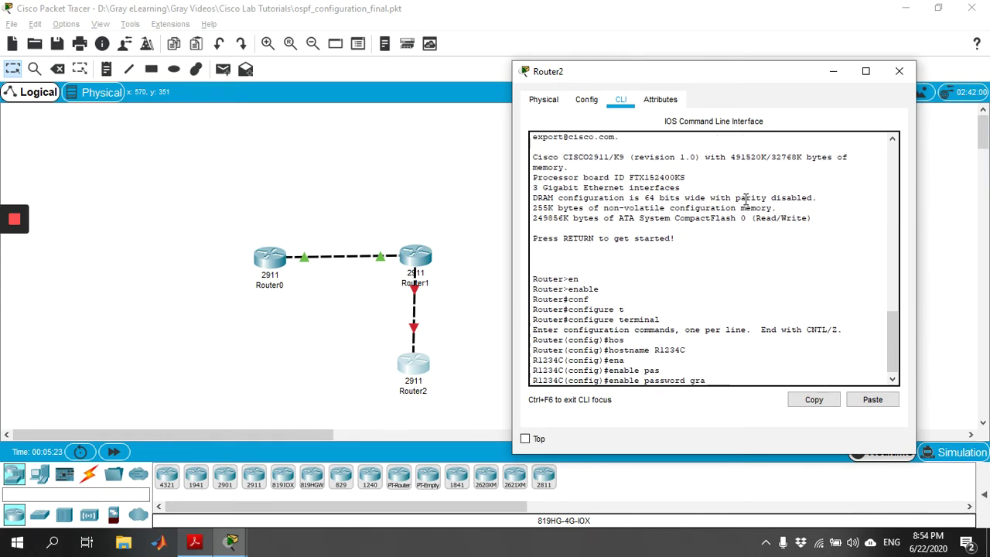
{"action": "key", "text": "Return"}
Assign IP address 192.168.200.20 with mask 255.255.255.0 to interface GigabitEthernet 0/1 on R1234C
{"action": "type", "text": "in"}
{"action": "key", "text": "Tab"}
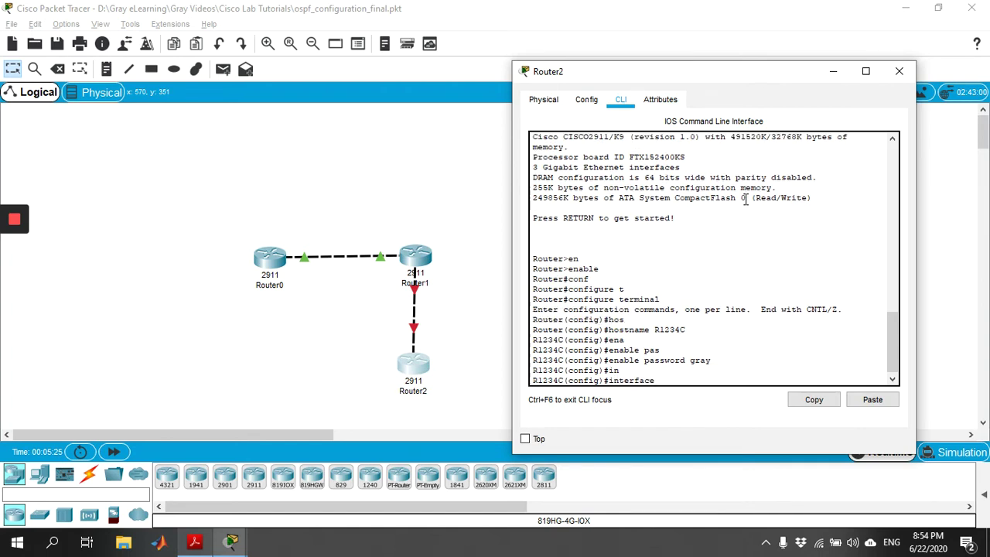
{"action": "type", "text": "g"}
{"action": "key", "text": "Tab"}
{"action": "type", "text": "0/1"}
{"action": "key", "text": "Return"}
{"action": "type", "text": "ip add"}
{"action": "key", "text": "Tab"}
{"action": "type", "text": "192.168.200.20 "}
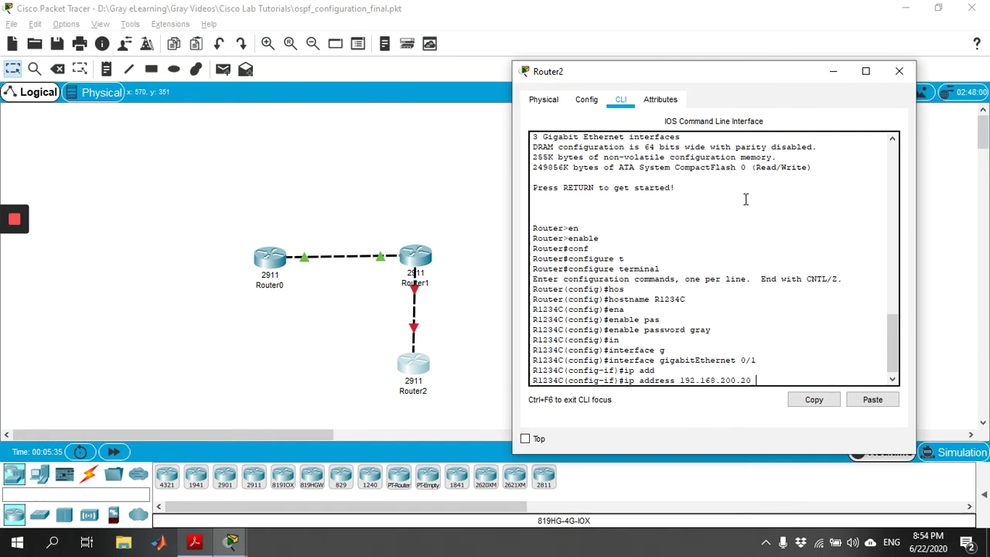
{"action": "type", "text": "255.255.255.0"}
{"action": "key", "text": "Return"}
Bring up GigabitEthernet 0/1 on R1234C with no shutdown and exit back to privileged EXEC mode
{"action": "type", "text": "no sh"}
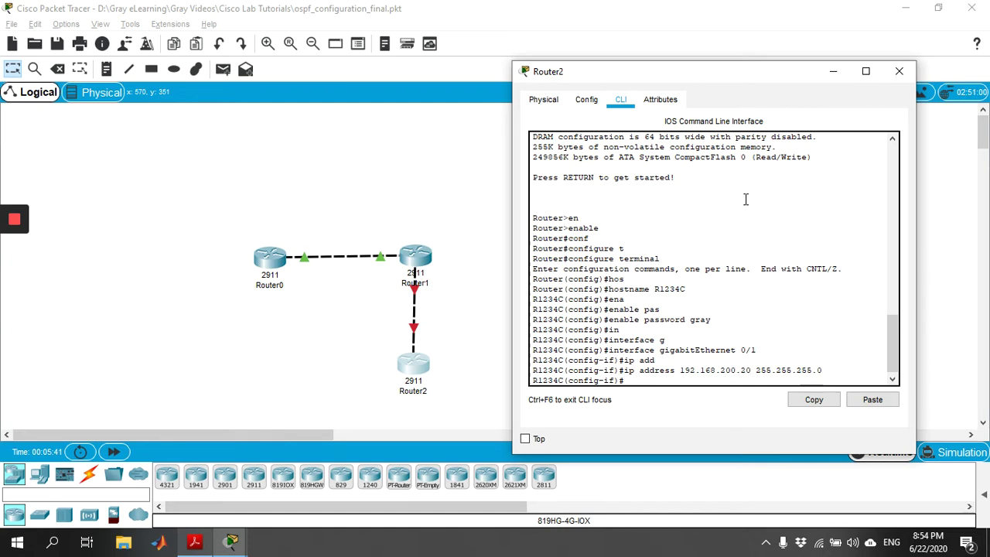
{"action": "type", "text": "u"}
{"action": "key", "text": "Tab"}
{"action": "key", "text": "Return"}
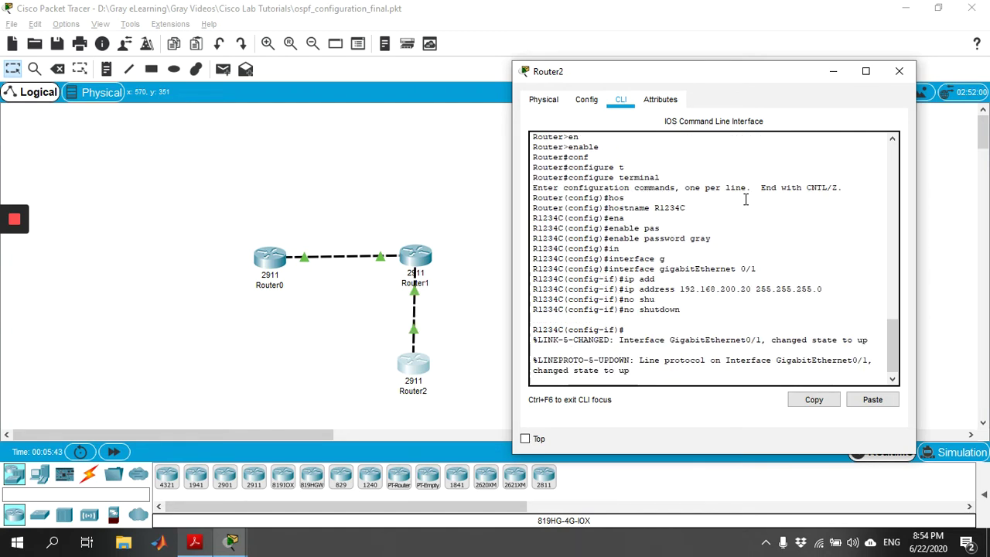
{"action": "key", "text": "Return"}
{"action": "type", "text": "exit"}
{"action": "key", "text": "Return"}
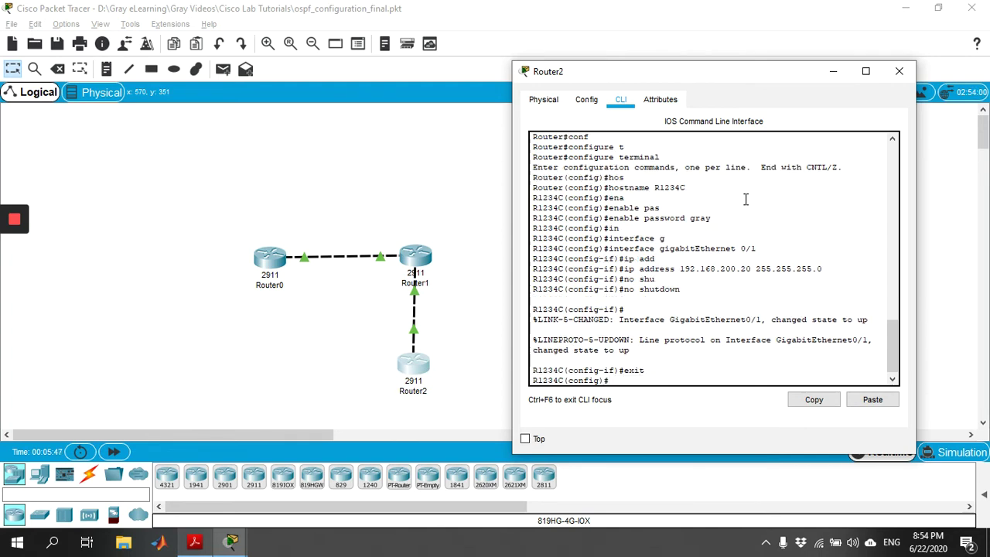
{"action": "type", "text": "exit"}
{"action": "key", "text": "Return"}
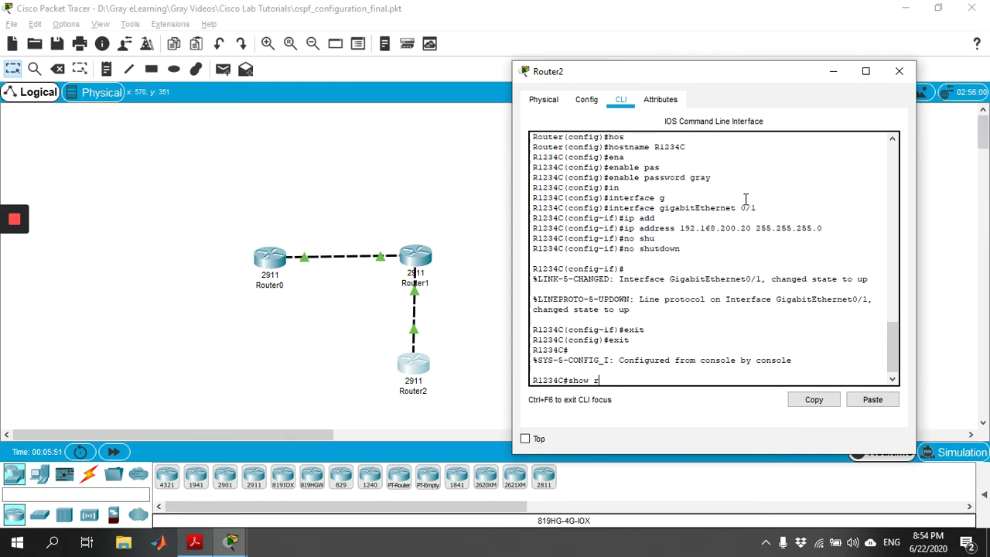
Show the running configuration on R1234C and page through it, checking the hostname, enable password and interface settings
{"action": "type", "text": "show r"}
{"action": "key", "text": "Tab"}
{"action": "key", "text": "Return"}
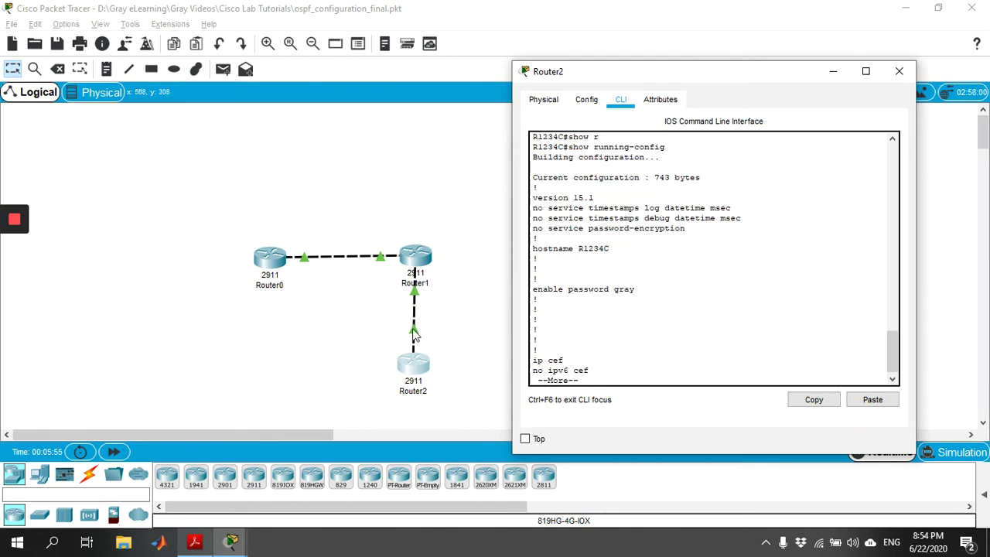
{"action": "mouse_move", "coordinate": [532, 248]}
{"action": "left_mouse_down"}
{"action": "mouse_move", "coordinate": [625, 252]}
{"action": "mouse_move", "coordinate": [537, 258]}
{"action": "left_mouse_up"}
{"action": "left_click_drag", "start_coordinate": [636, 289], "coordinate": [533, 289]}
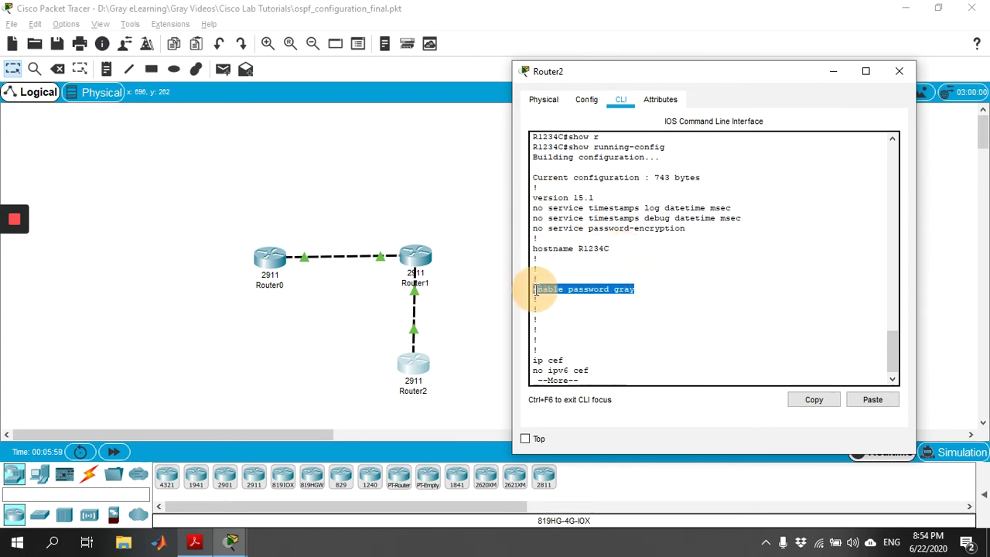
{"action": "key", "text": "space"}
{"action": "key", "text": "space"}
{"action": "left_click_drag", "start_coordinate": [742, 238], "coordinate": [516, 246]}
{"action": "key", "text": "space"}
{"action": "key", "text": "space"}
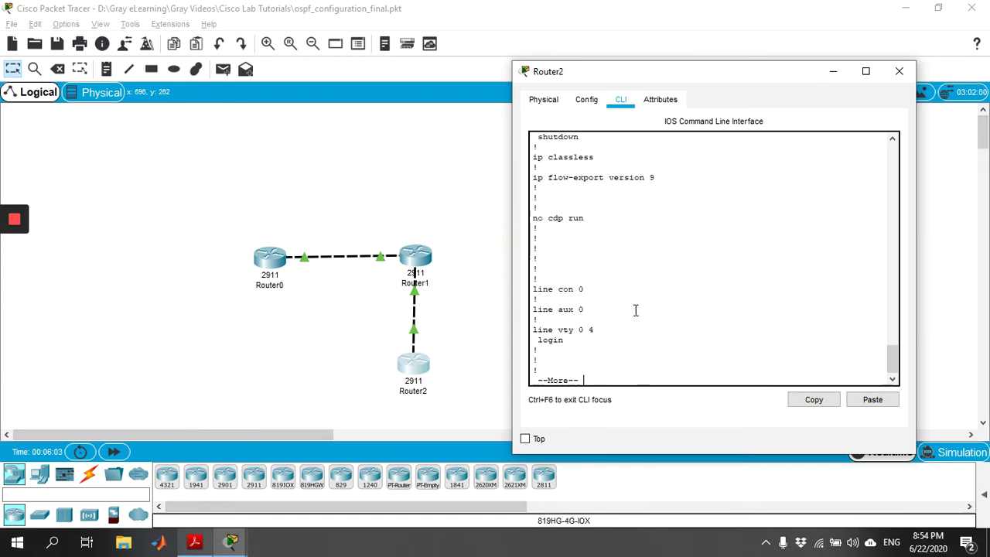
Ping Router1's address 192.168.200.10 from R1234C to test the direct link
{"action": "type", "text": "ping"}
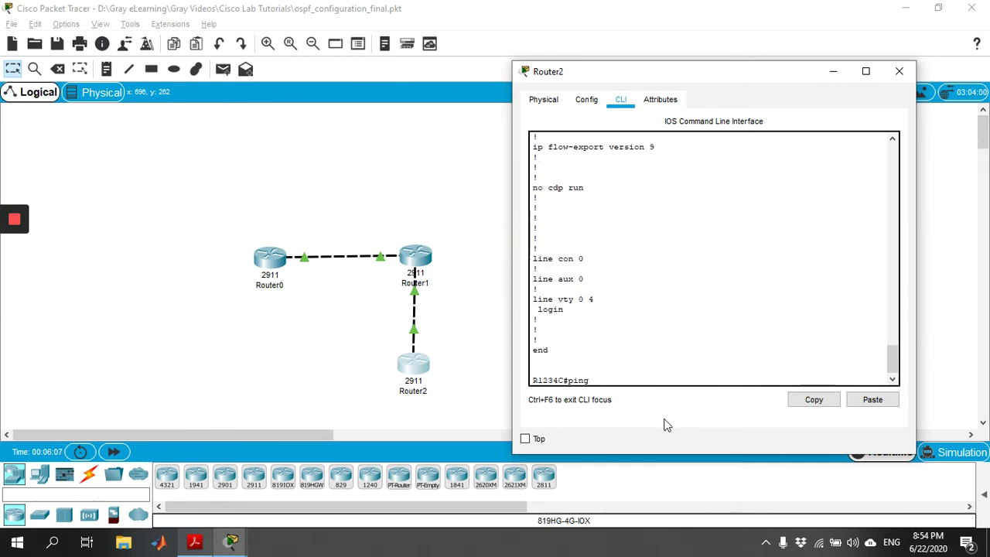
{"action": "type", "text": " 192.168.200.10"}
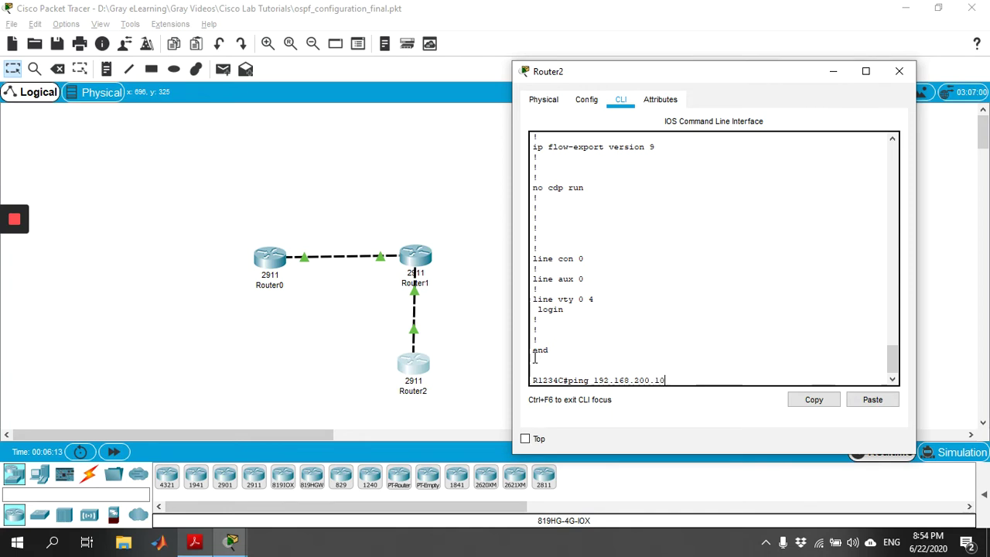
{"action": "key", "text": "Return"}
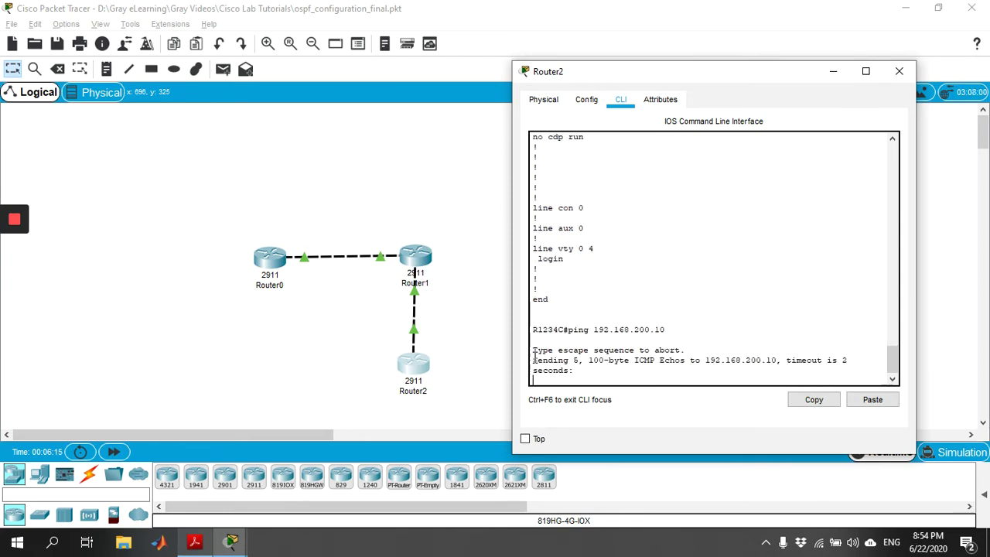
Ping Router0's address 192.168.100.10 from R1234C, then close the Router2 window
{"action": "key", "text": "Up"}
{"action": "key", "text": "BackSpace"}
{"action": "key", "text": "BackSpace"}
{"action": "key", "text": "BackSpace"}
{"action": "key", "text": "BackSpace"}
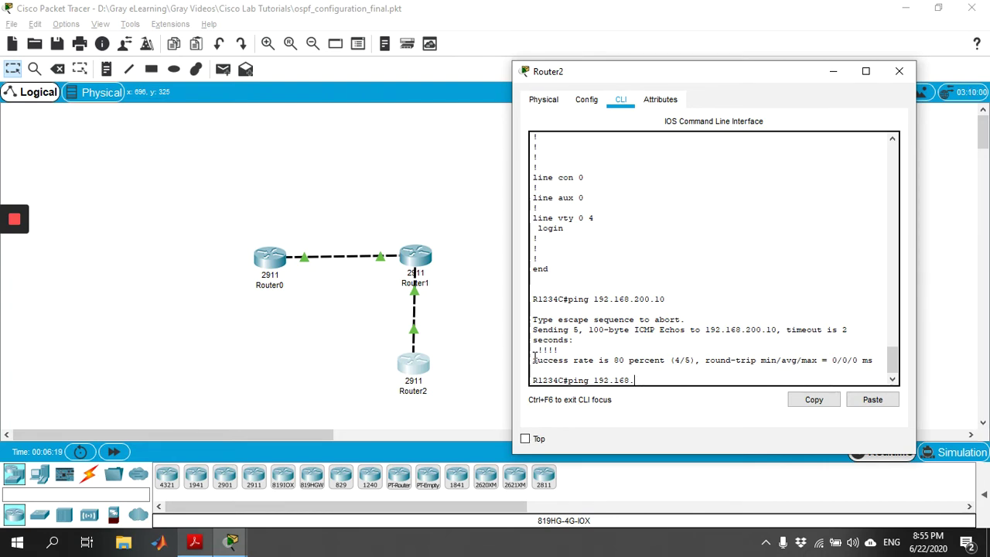
{"action": "type", "text": "100.10"}
{"action": "key", "text": "Return"}
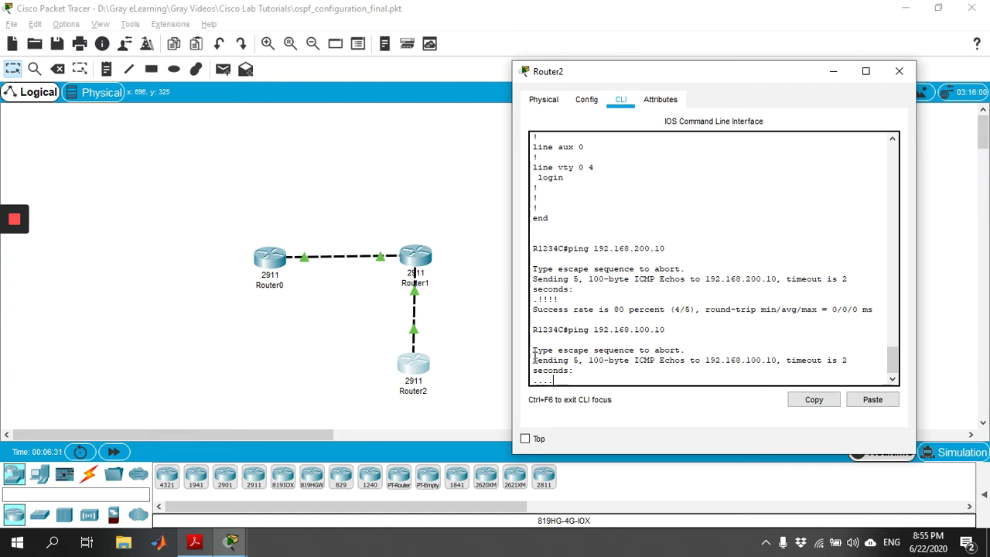
{"action": "left_click", "coordinate": [900, 72]}
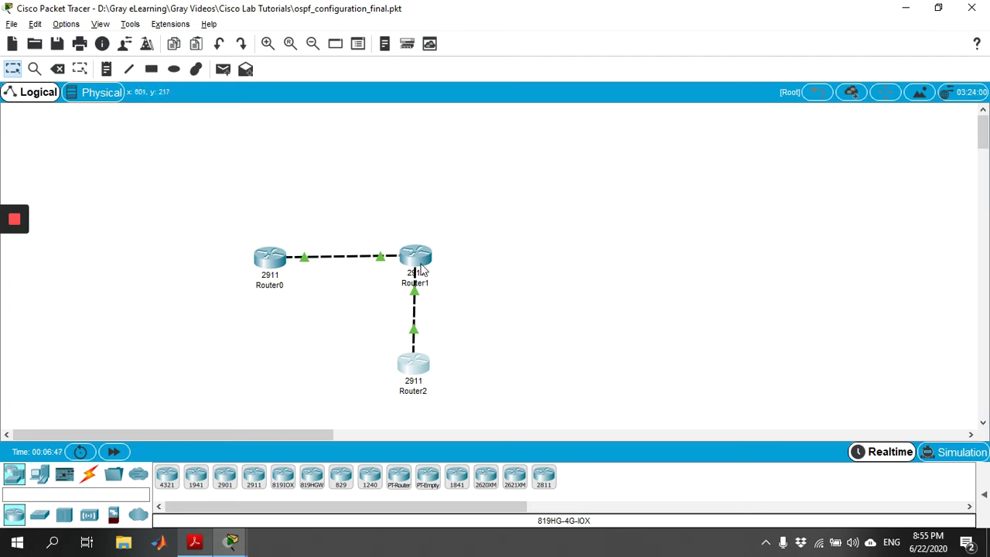
Open Router0's command line and enter global configuration mode on R1234A
{"action": "left_click", "coordinate": [271, 261]}
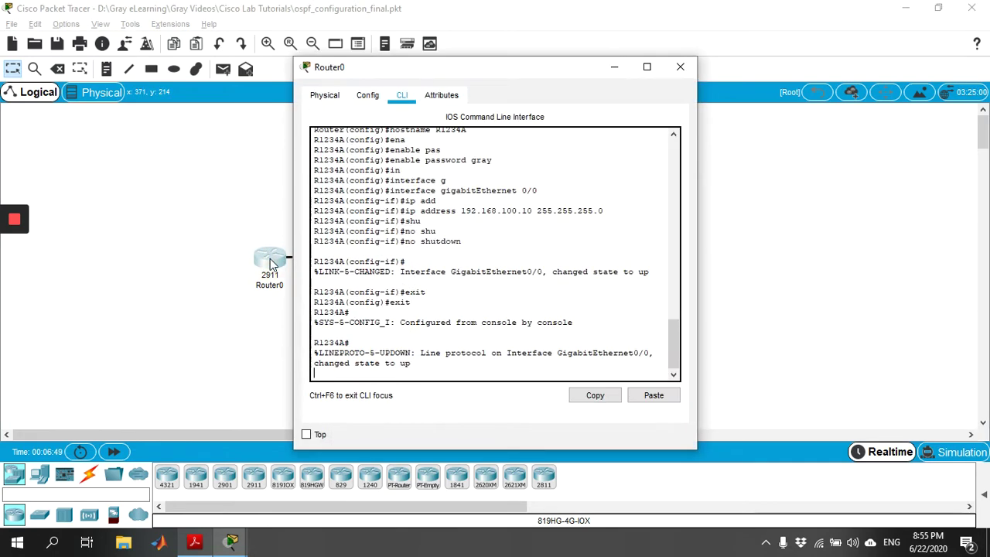
{"action": "left_click_drag", "start_coordinate": [534, 69], "coordinate": [716, 69]}
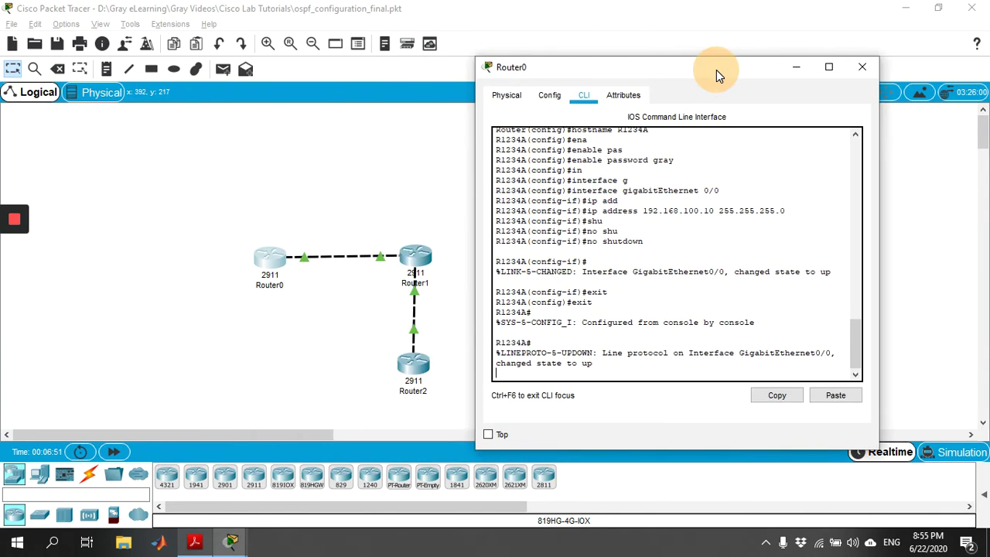
{"action": "key", "text": "Return"}
{"action": "type", "text": "confi"}
{"action": "key", "text": "Tab"}
{"action": "type", "text": "t"}
{"action": "key", "text": "Tab"}
{"action": "key", "text": "Return"}
{"action": "key", "text": "alt+Tab"}
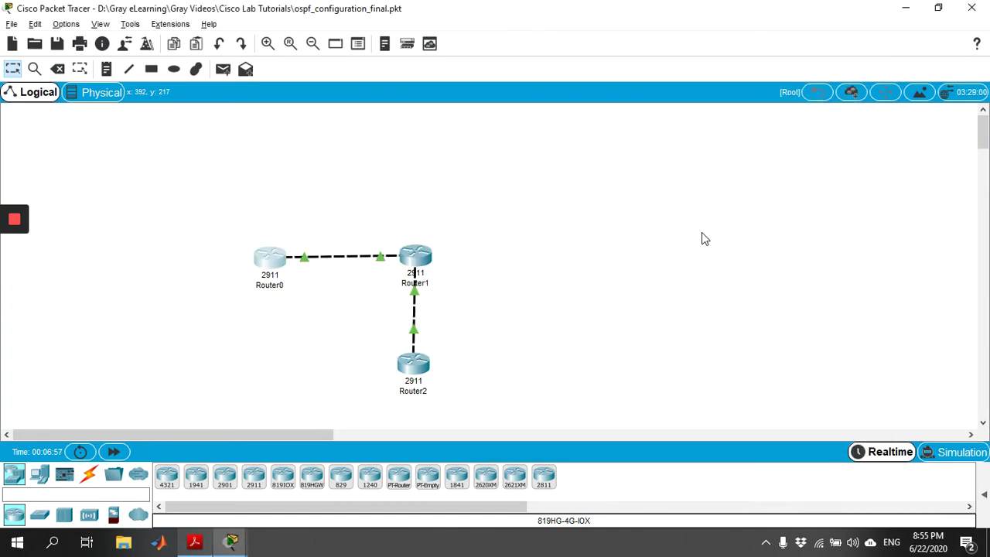
Switch to the OSPF Configuration slide, review the router ospf and network command syntax, and return to Packet Tracer
{"action": "key", "text": "alt+Tab"}
{"action": "key", "text": "alt+Tab"}
{"action": "key", "text": "alt+Tab"}
{"action": "left_click", "coordinate": [701, 232]}
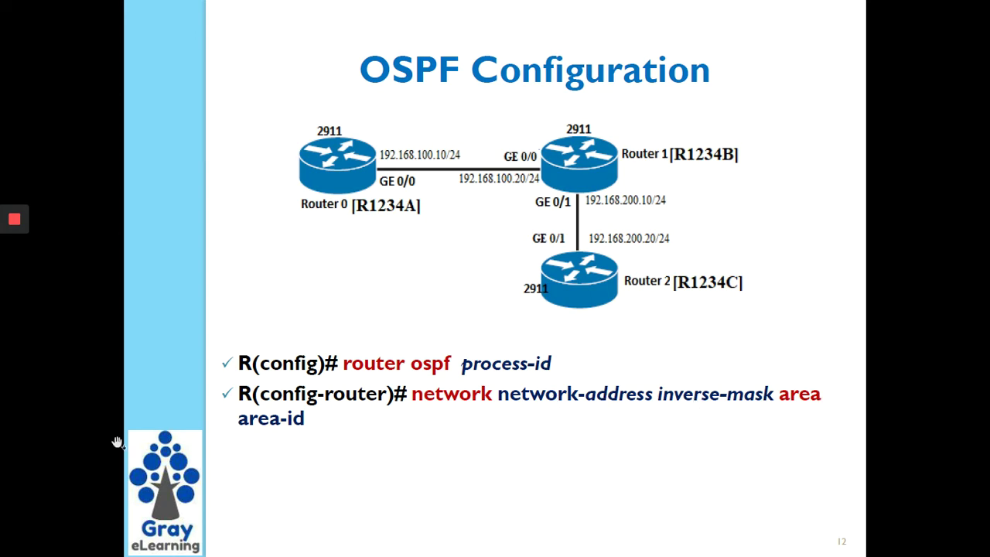
{"action": "key", "text": "alt+Tab"}
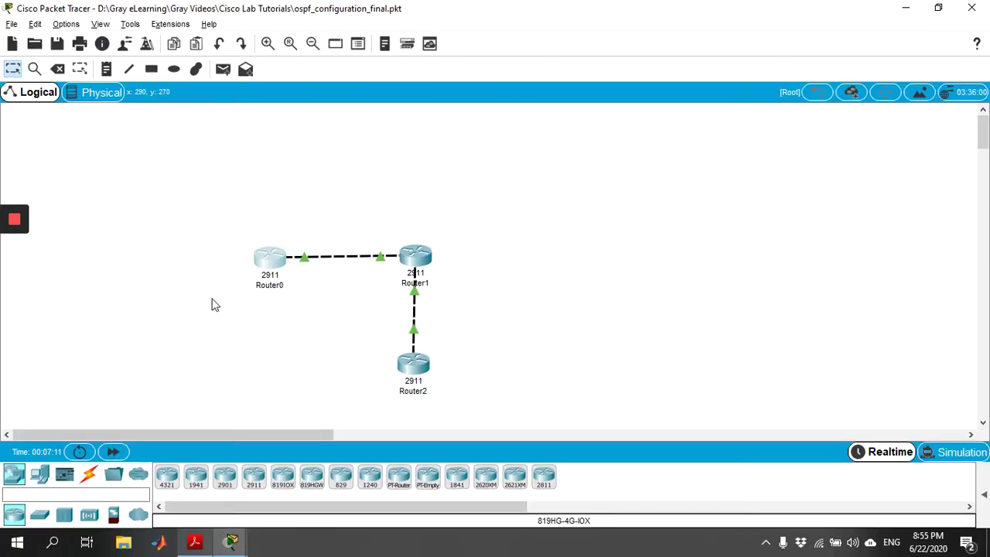
Reopen Router0's command line and start OSPF with process ID 1 on R1234A, consulting the help for the process ID range
{"action": "left_click", "coordinate": [267, 263]}
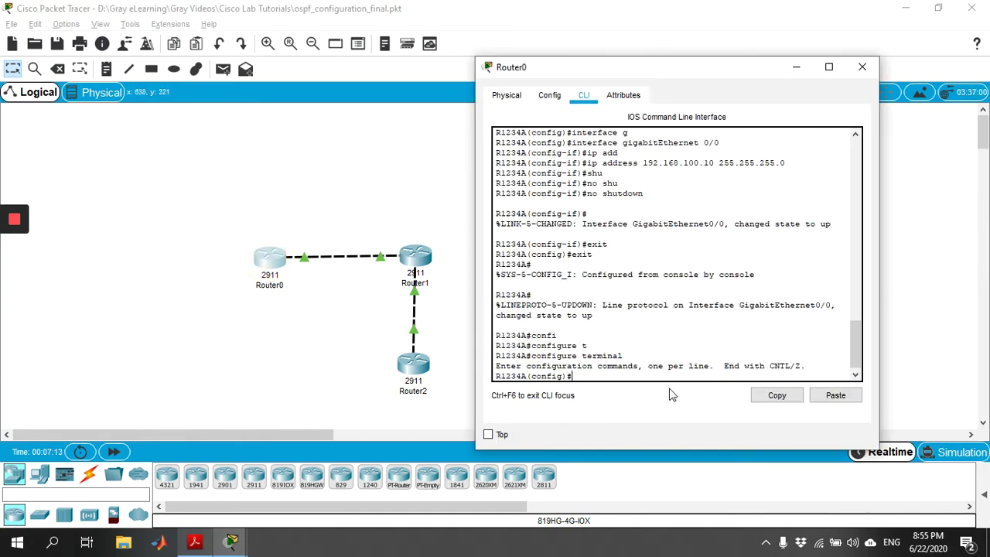
{"action": "type", "text": "rou"}
{"action": "key", "text": "Tab"}
{"action": "type", "text": "os"}
{"action": "key", "text": "Tab"}
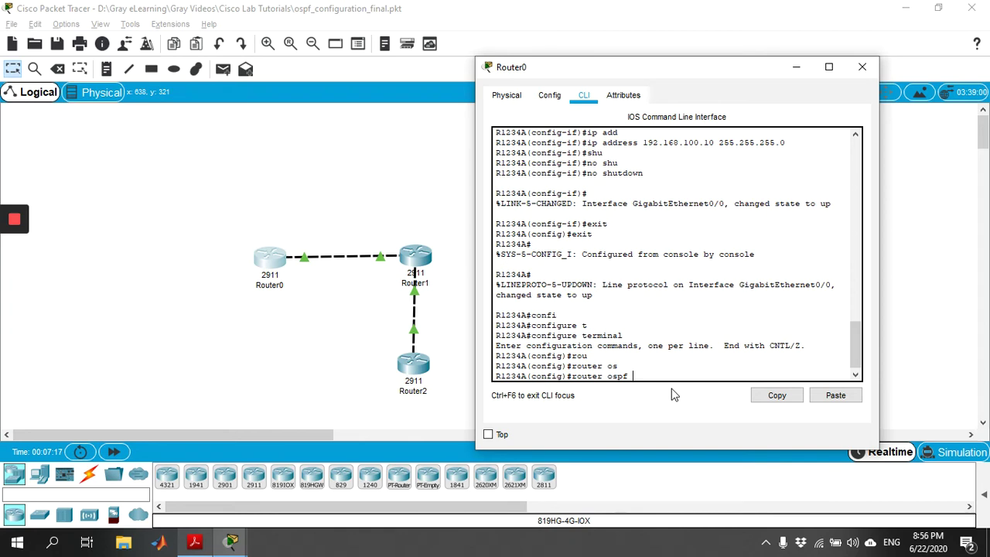
{"action": "type", "text": "?"}
{"action": "type", "text": "1"}
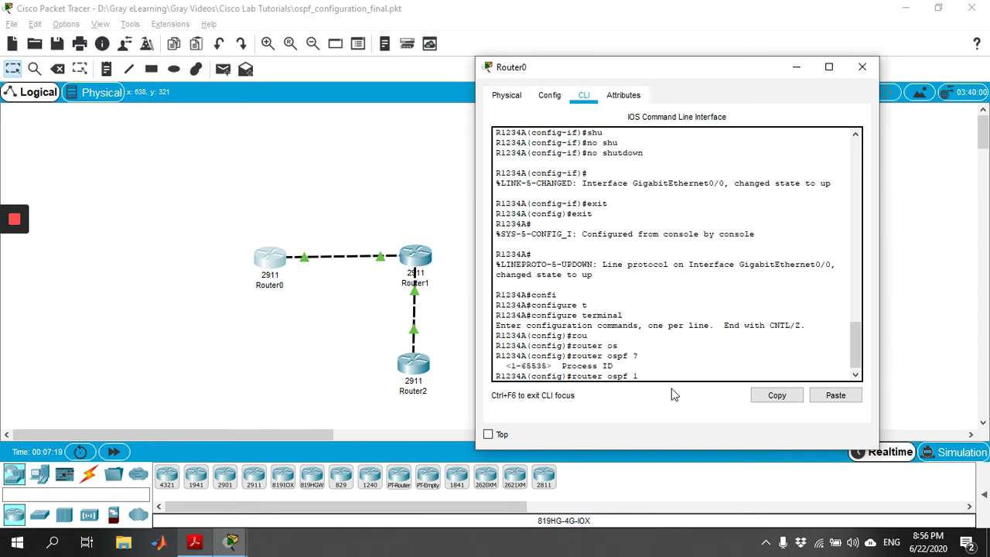
{"action": "key", "text": "Return"}
Advertise network 192.168.100.0 with inverse mask 0.0.0.255 in area 0 on R1234A, consulting the help for the network and area arguments
{"action": "type", "text": "ne"}
{"action": "key", "text": "Tab"}
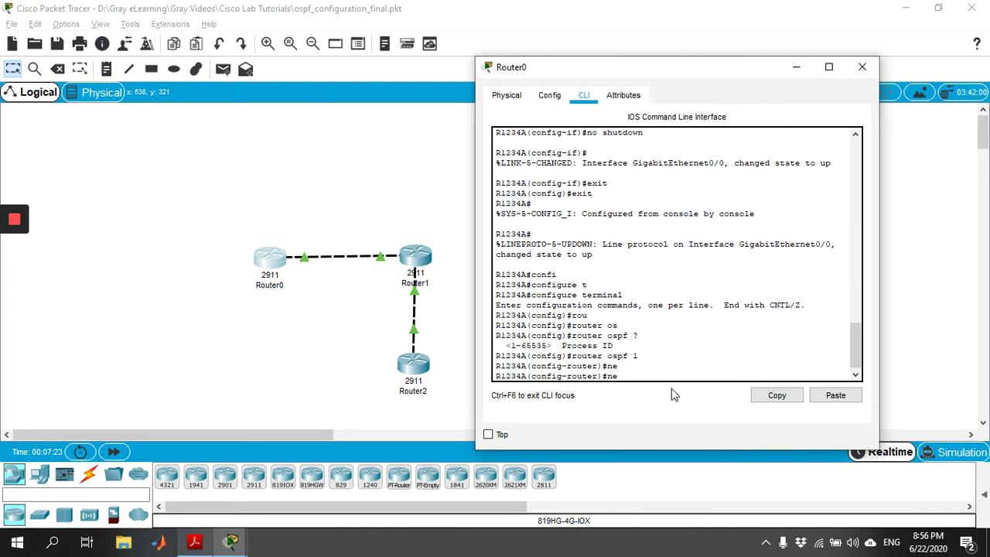
{"action": "type", "text": "t"}
{"action": "key", "text": "Tab"}
{"action": "type", "text": "?"}
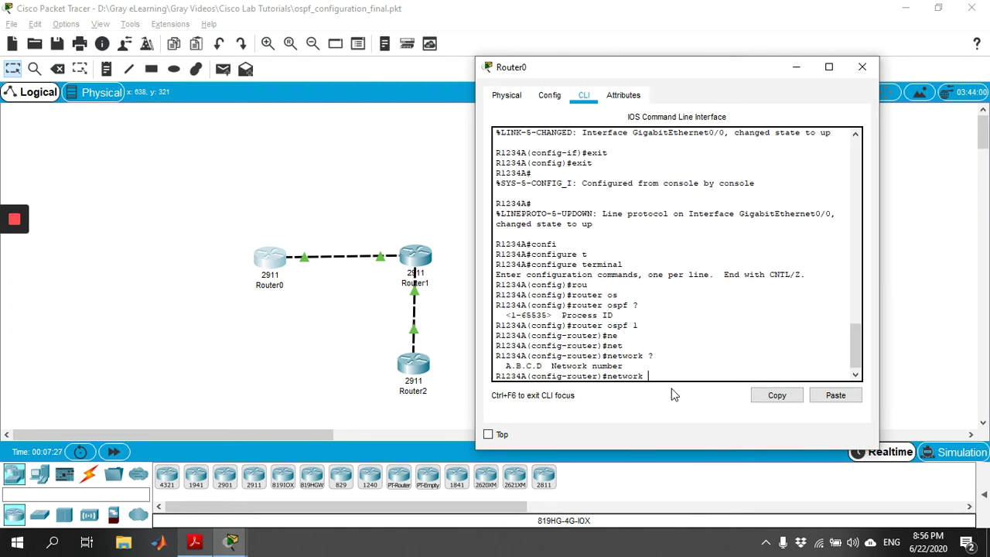
{"action": "type", "text": "192.168.100.0"}
{"action": "type", "text": "0.0.0.255"}
{"action": "type", "text": "are"}
{"action": "key", "text": "Tab"}
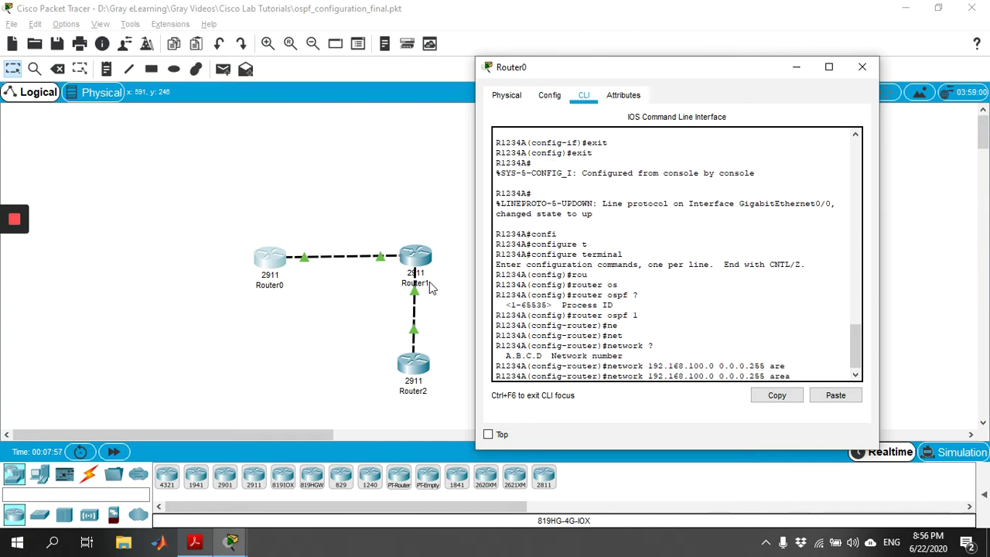
{"action": "type", "text": "?"}
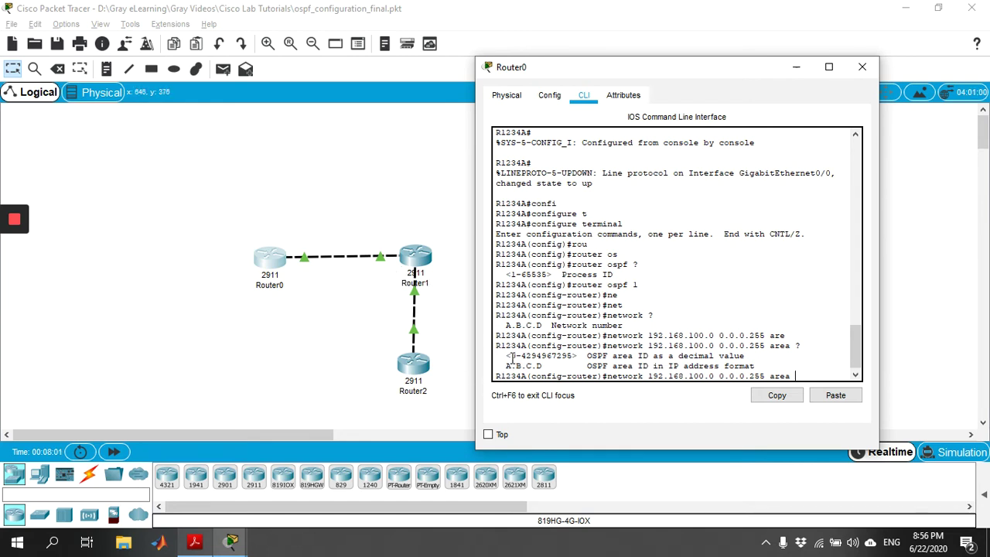
{"action": "type", "text": "0"}
{"action": "key", "text": "Return"}
Exit R1234A's router and global configuration modes back to the privileged prompt, and close the Router0 window
{"action": "type", "text": "exit"}
{"action": "key", "text": "Return"}
{"action": "key", "text": "Return"}
{"action": "type", "text": "exit"}
{"action": "key", "text": "Return"}
{"action": "key", "text": "Return"}
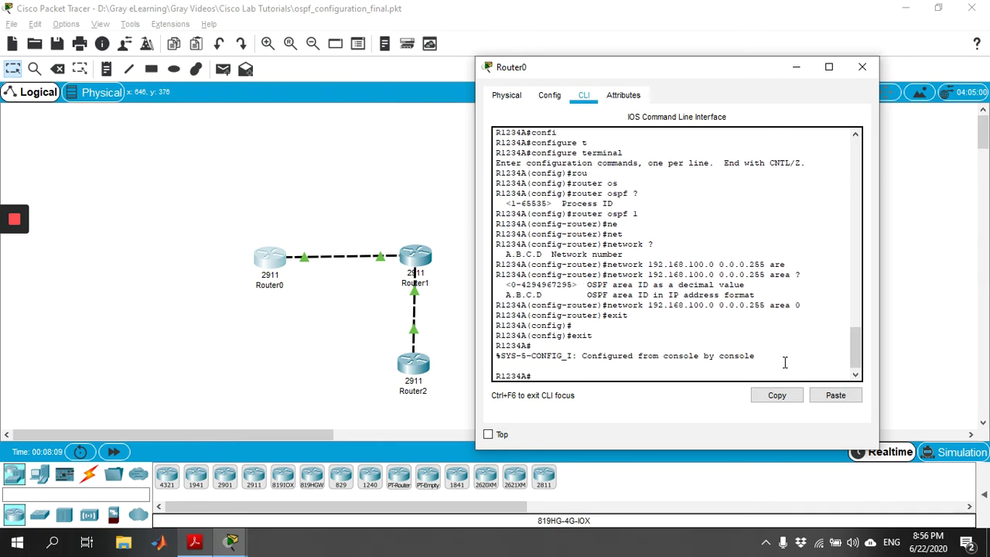
{"action": "left_click", "coordinate": [862, 68]}
Open Router1's command line and enter global configuration mode on R1234B
{"action": "left_click", "coordinate": [414, 257]}
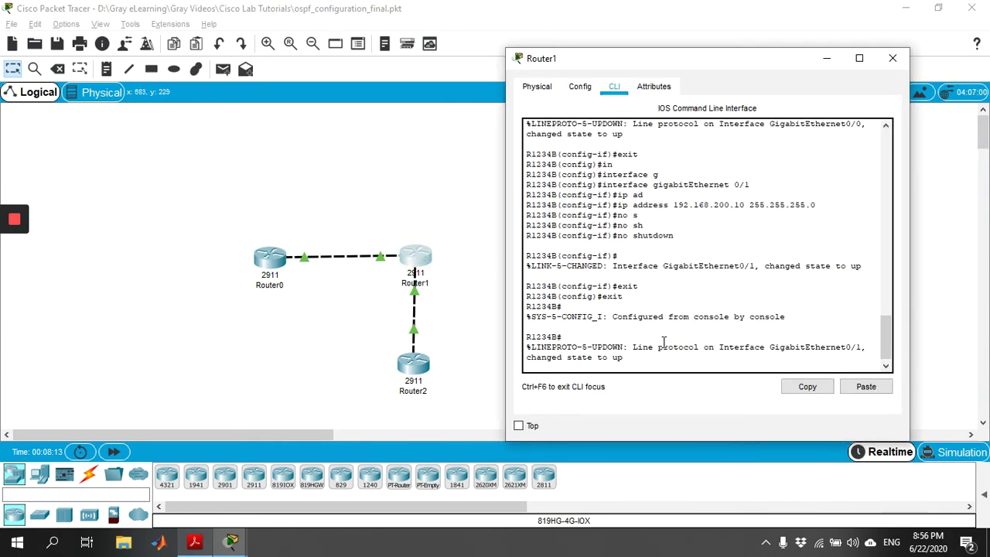
{"action": "key", "text": "Return"}
{"action": "type", "text": "configure t"}
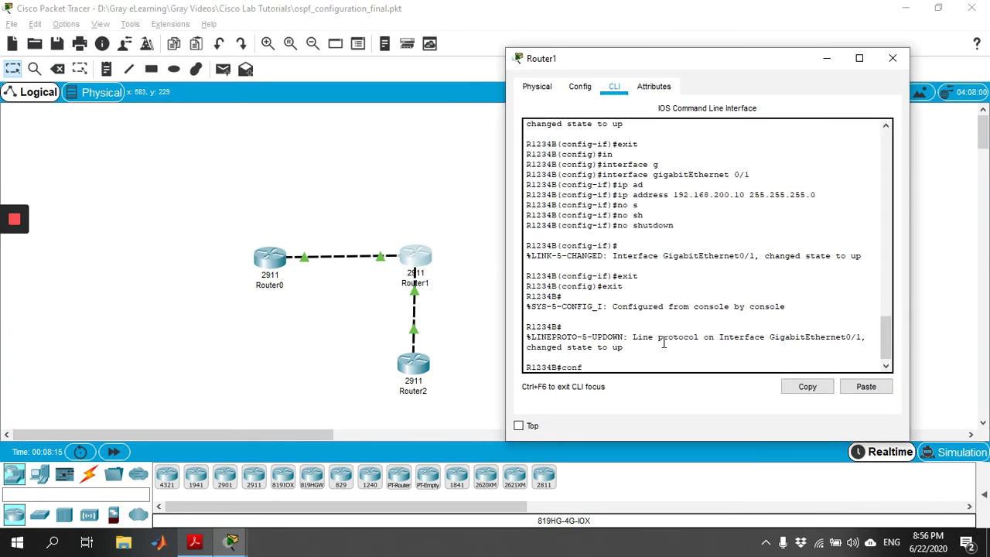
{"action": "key", "text": "Tab"}
{"action": "type", "text": "t"}
{"action": "key", "text": "Tab"}
{"action": "key", "text": "Return"}
Start OSPF with process ID 1 on R1234B, consulting the help for the process ID range
{"action": "type", "text": "rou"}
{"action": "key", "text": "Tab"}
{"action": "type", "text": "os"}
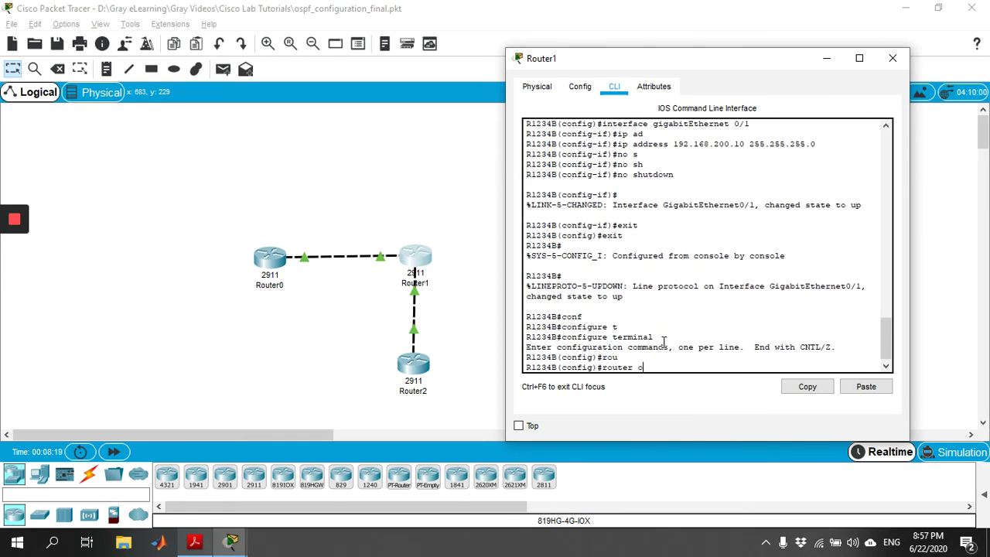
{"action": "key", "text": "Tab"}
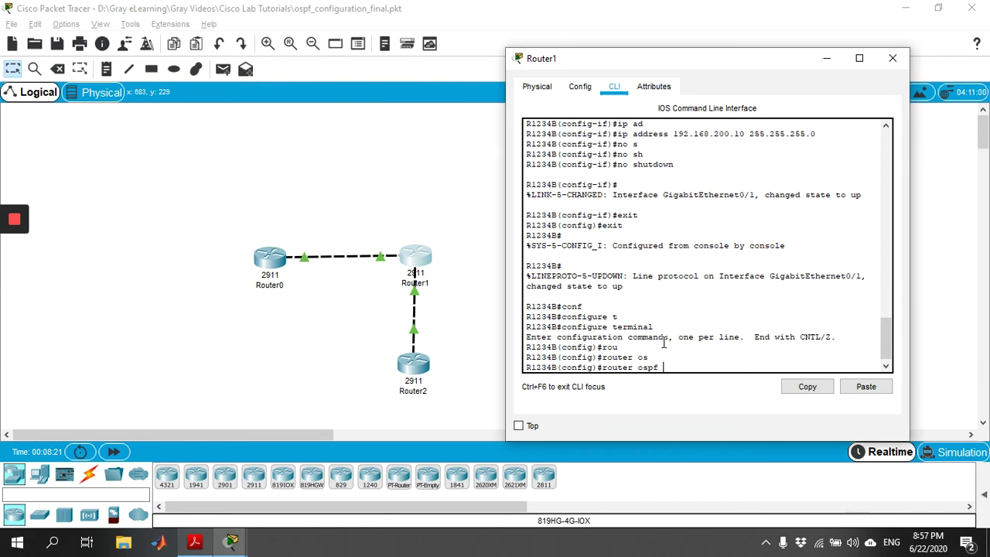
{"action": "type", "text": "?"}
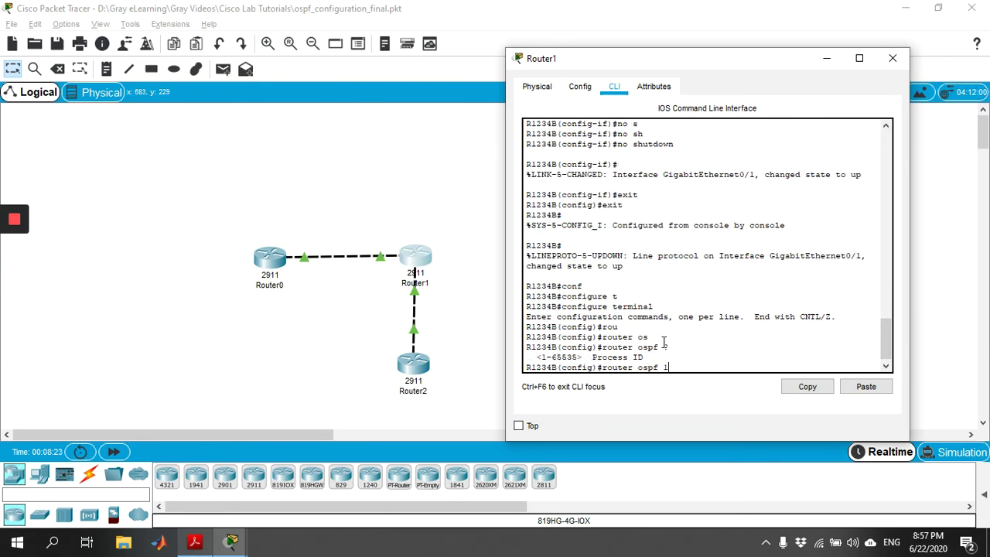
{"action": "type", "text": "1"}
{"action": "key", "text": "Return"}
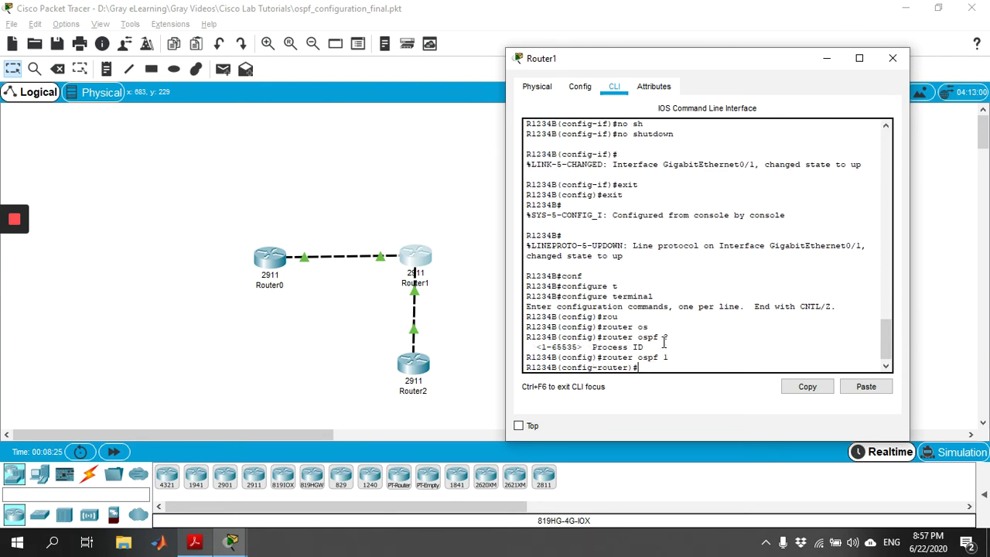
Advertise network 192.168.100.0 with inverse mask 0.0.0.255 in OSPF area 0 on R1234B
{"action": "type", "text": "net"}
{"action": "key", "text": "Tab"}
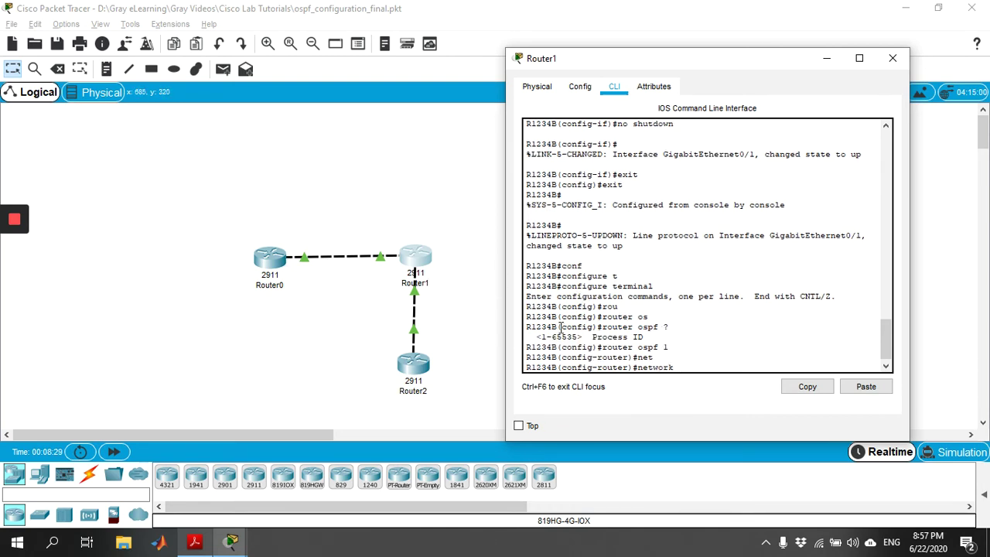
{"action": "type", "text": "192.168.100.0 0.0.0.255 ar"}
{"action": "key", "text": "Tab"}
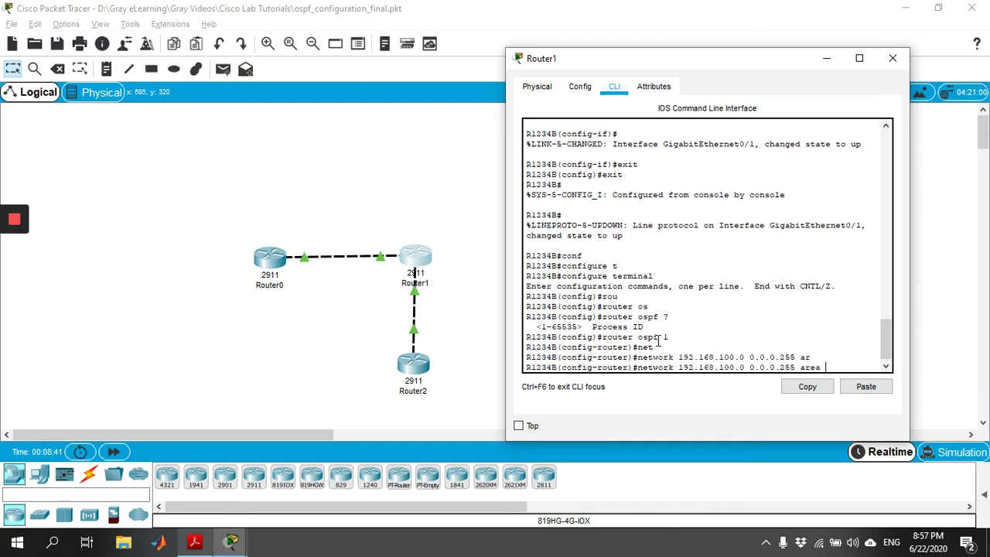
{"action": "type", "text": "0"}
{"action": "key", "text": "Return"}
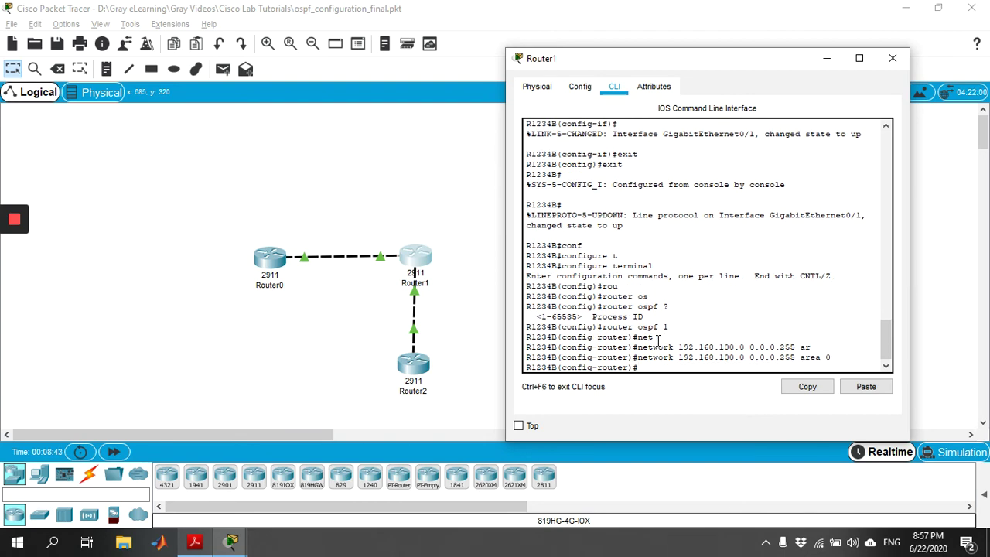
Advertise network 192.168.200.0 with inverse mask 0.0.0.255 in OSPF area 0 on R1234B
{"action": "type", "text": "net"}
{"action": "key", "text": "Tab"}
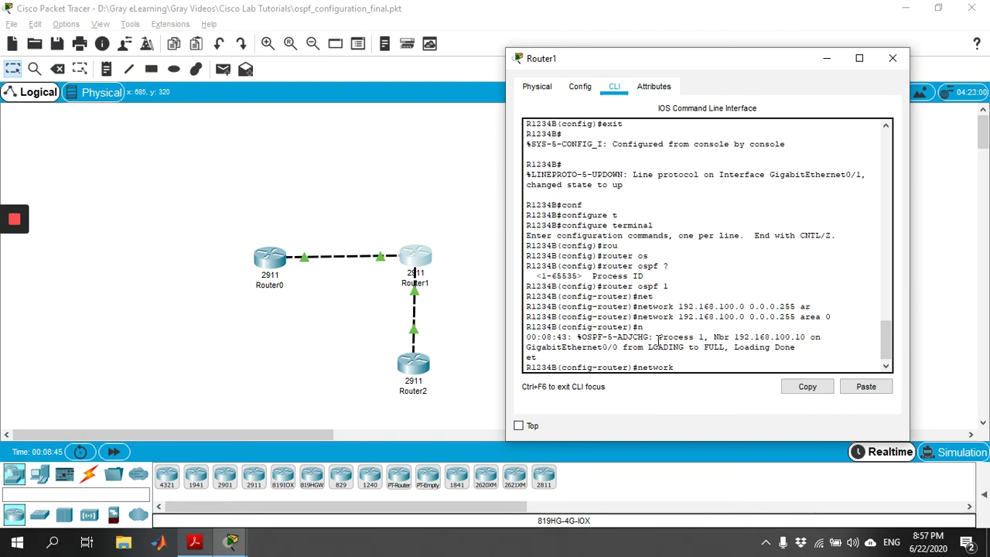
{"action": "type", "text": "192.168.200.0 0.0.0.255 ar"}
{"action": "key", "text": "Tab"}
{"action": "type", "text": "0"}
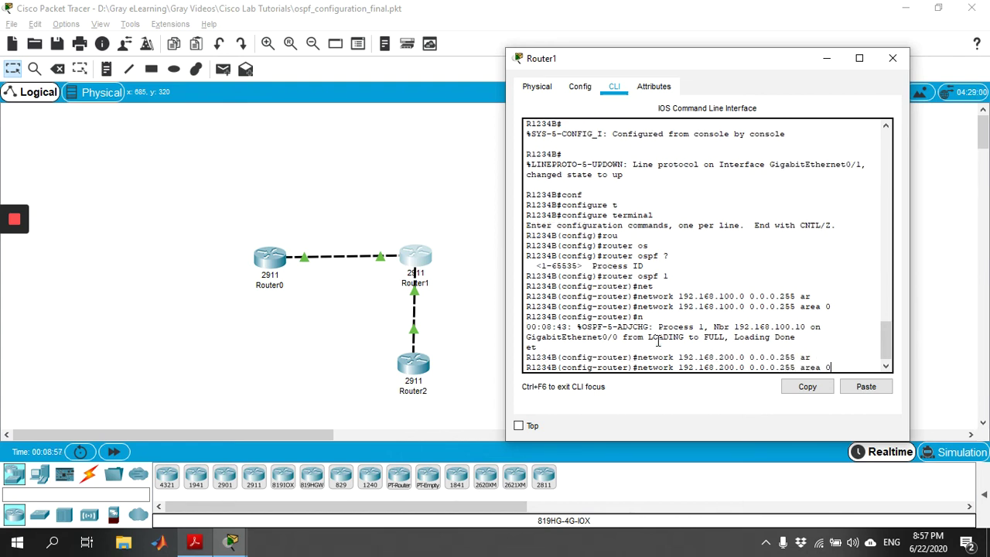
{"action": "key", "text": "Return"}
Exit R1234B's router and global configuration modes back to the privileged prompt, and close the Router1 window
{"action": "type", "text": "exit"}
{"action": "key", "text": "Return"}
{"action": "type", "text": "e"}
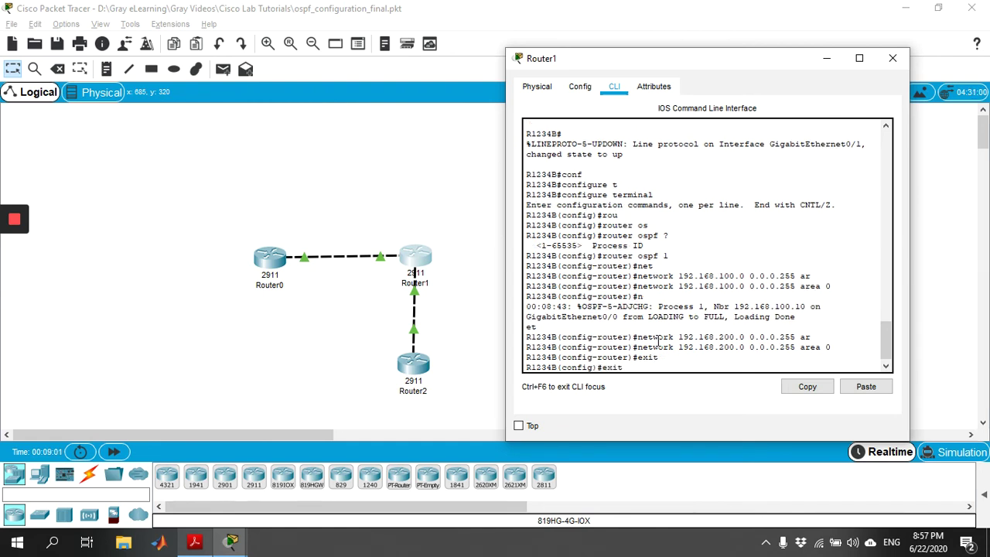
{"action": "type", "text": "xit"}
{"action": "key", "text": "Return"}
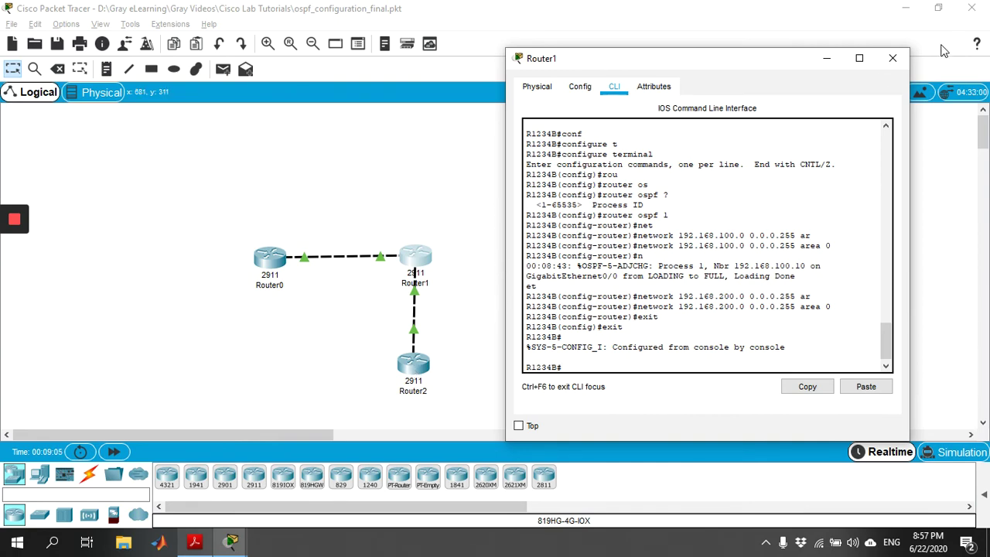
{"action": "left_click", "coordinate": [893, 58]}
Open Router2's command line and enter global configuration mode on R1234C
{"action": "left_click", "coordinate": [413, 365]}
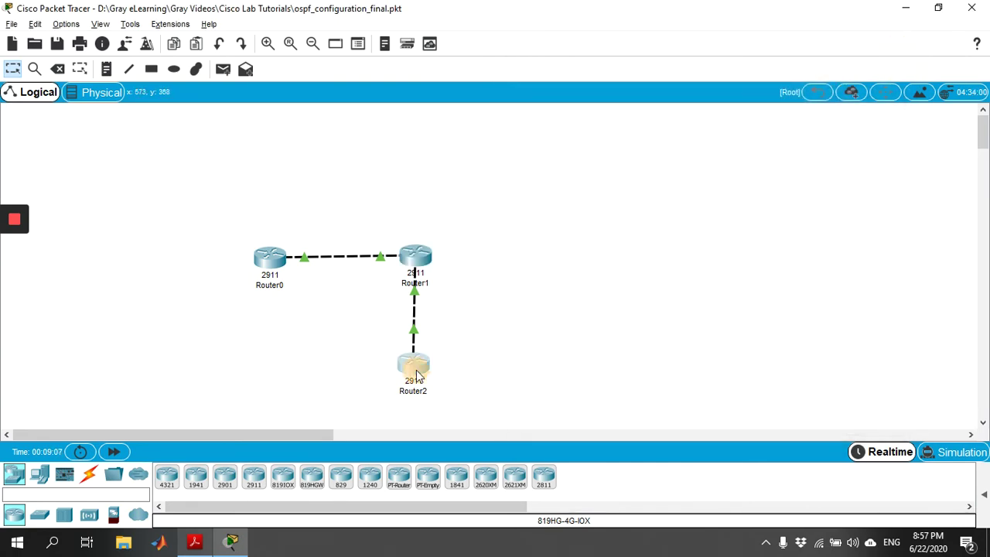
{"action": "type", "text": "conf"}
{"action": "key", "text": "Tab"}
{"action": "type", "text": "t"}
{"action": "key", "text": "Tab"}
{"action": "key", "text": "Return"}
Start OSPF with process ID 1 on R1234C
{"action": "type", "text": "rou"}
{"action": "key", "text": "Tab"}
{"action": "type", "text": "os"}
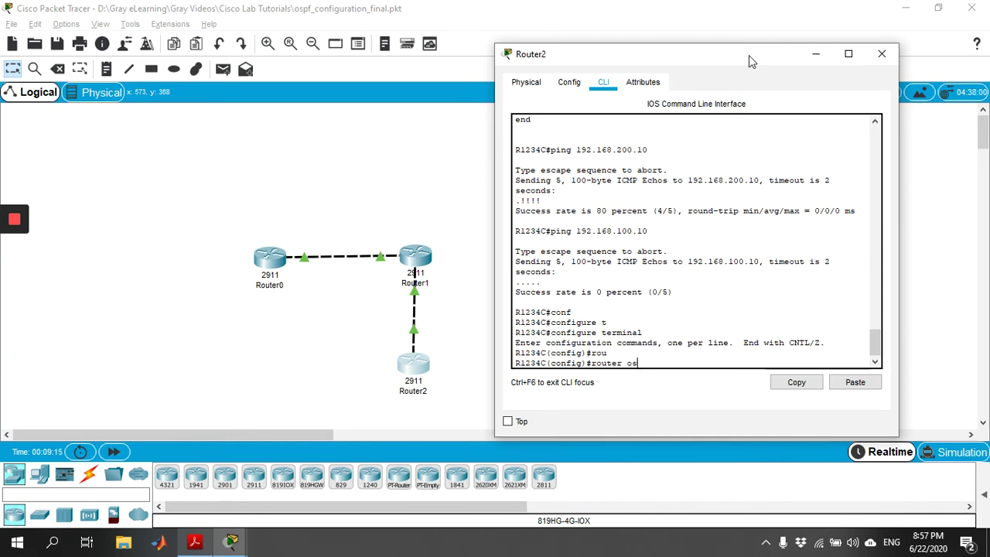
{"action": "key", "text": "Tab"}
{"action": "type", "text": "1"}
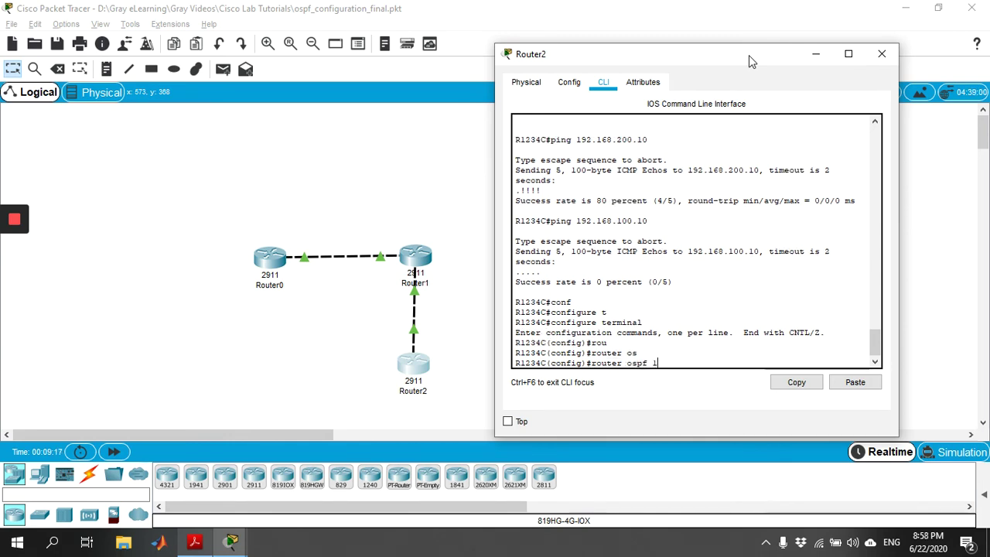
{"action": "key", "text": "Return"}
Advertise network 192.168.200.0 with inverse mask 0.0.0.255 in OSPF area 0 on R1234C
{"action": "type", "text": "ne"}
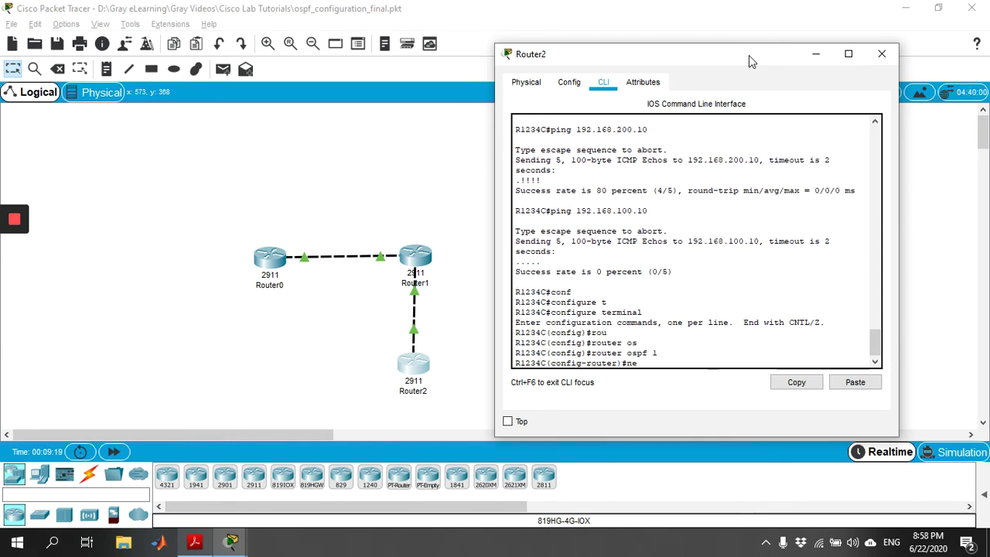
{"action": "key", "text": "Tab"}
{"action": "type", "text": "t"}
{"action": "key", "text": "Tab"}
{"action": "type", "text": "192.168"}
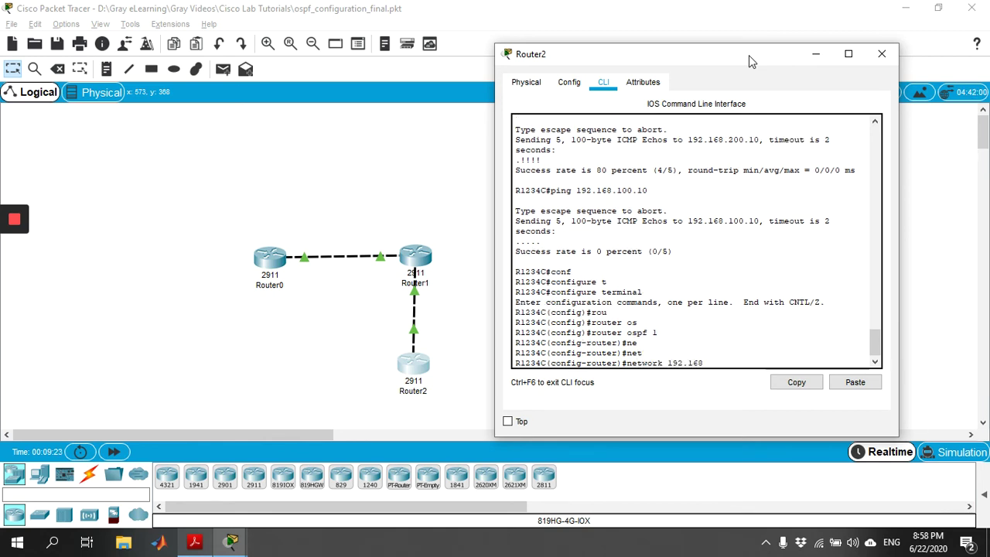
{"action": "type", "text": ".200.0 0.0.0.255 ar"}
{"action": "key", "text": "Tab"}
{"action": "type", "text": "0"}
{"action": "key", "text": "Return"}
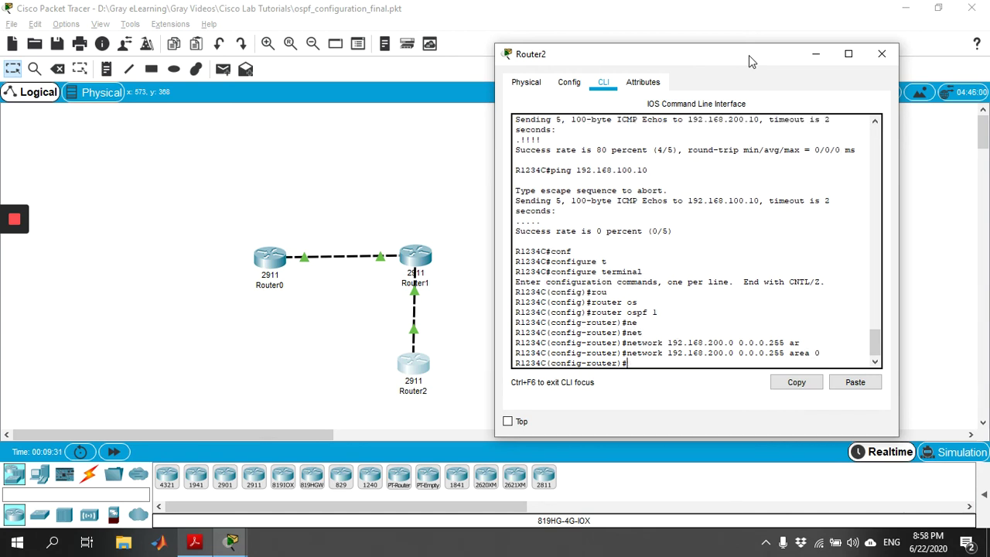
Exit R1234C's router and global configuration modes back to the privileged prompt
{"action": "type", "text": "exit"}
{"action": "key", "text": "Return"}
{"action": "type", "text": "exit"}
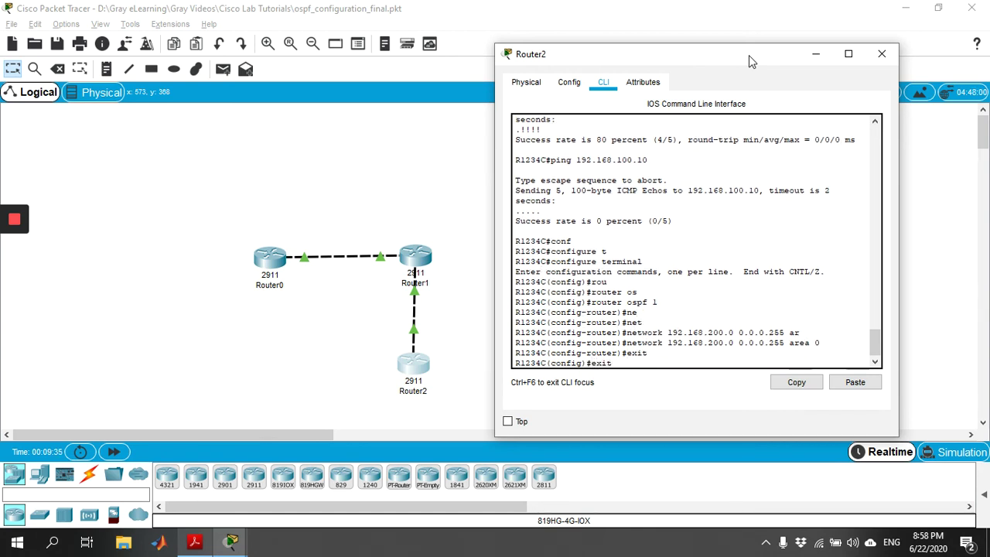
{"action": "key", "text": "Return"}
Show the running configuration on R1234C and page through it to the end, checking the router ospf section
{"action": "type", "text": "show run"}
{"action": "key", "text": "Tab"}
{"action": "key", "text": "Return"}
{"action": "key", "text": "space"}
{"action": "key", "text": "space"}
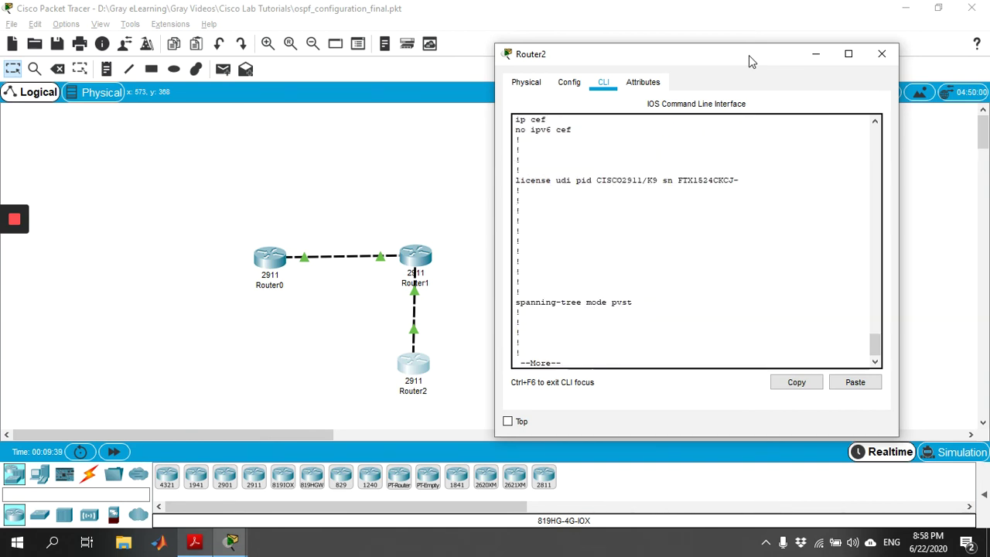
{"action": "key", "text": "space"}
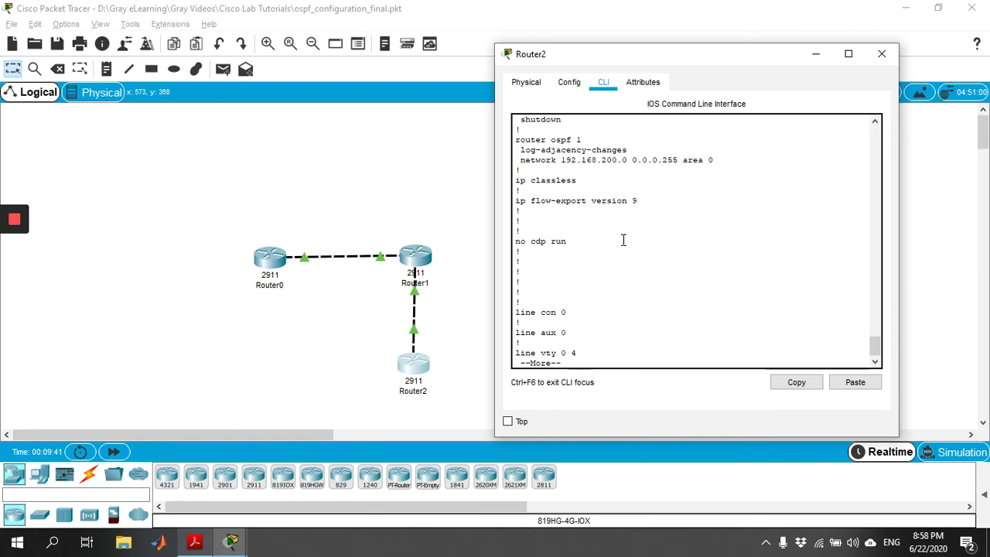
{"action": "left_click_drag", "start_coordinate": [589, 173], "coordinate": [516, 140]}
{"action": "key", "text": "space"}
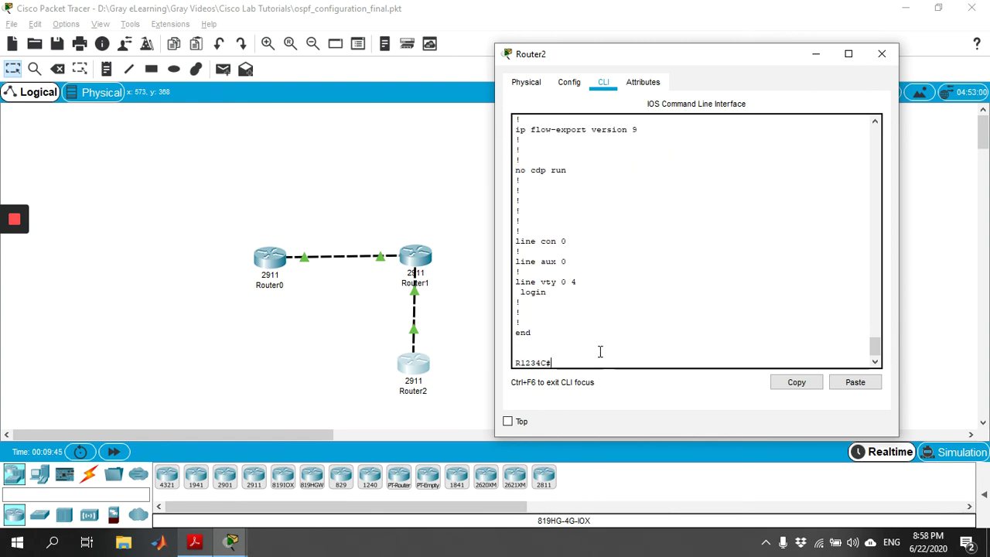
Display R1234C's IP routing table with show ip route to check the OSPF routes
{"action": "type", "text": "show ip r"}
{"action": "key", "text": "Tab"}
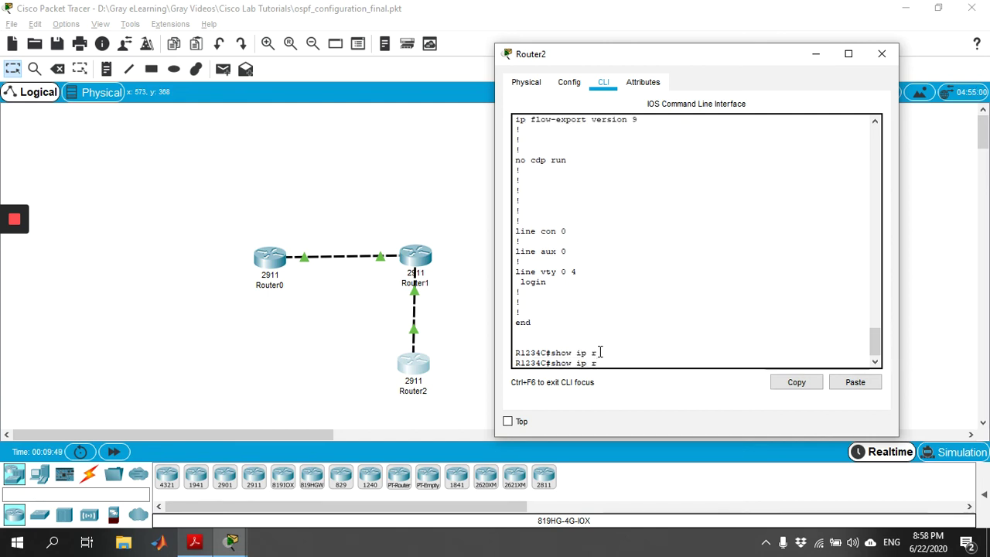
{"action": "type", "text": "ou"}
{"action": "key", "text": "Tab"}
{"action": "key", "text": "Return"}
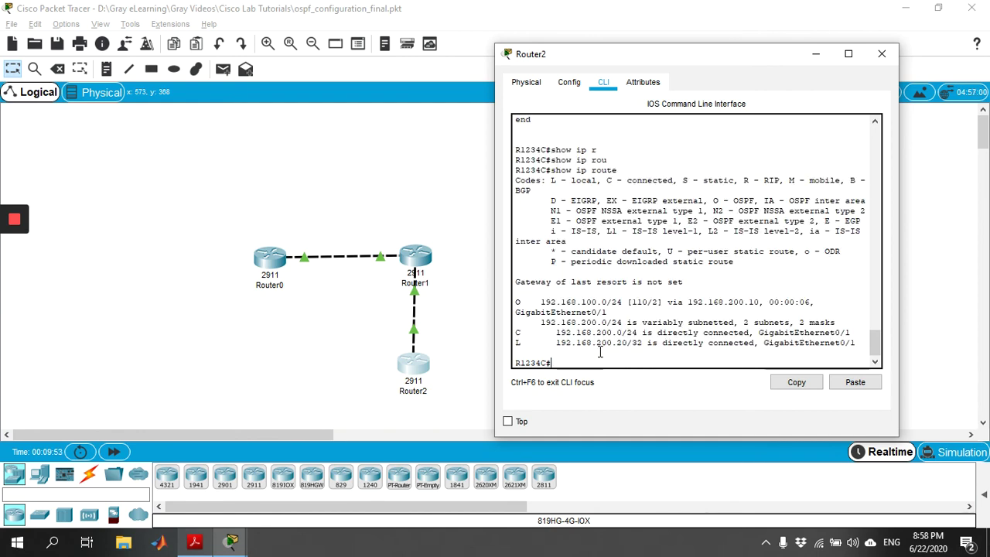
Check the O route against the code legend in R1234C's routing table, and ping 192.168.100.10 from R1234C
{"action": "left_click", "coordinate": [516, 300]}
{"action": "left_click_drag", "start_coordinate": [598, 200], "coordinate": [570, 201]}
{"action": "left_click", "coordinate": [556, 201]}
{"action": "left_click_drag", "start_coordinate": [781, 180], "coordinate": [743, 180]}
{"action": "left_click", "coordinate": [570, 364]}
{"action": "type", "text": "pi"}
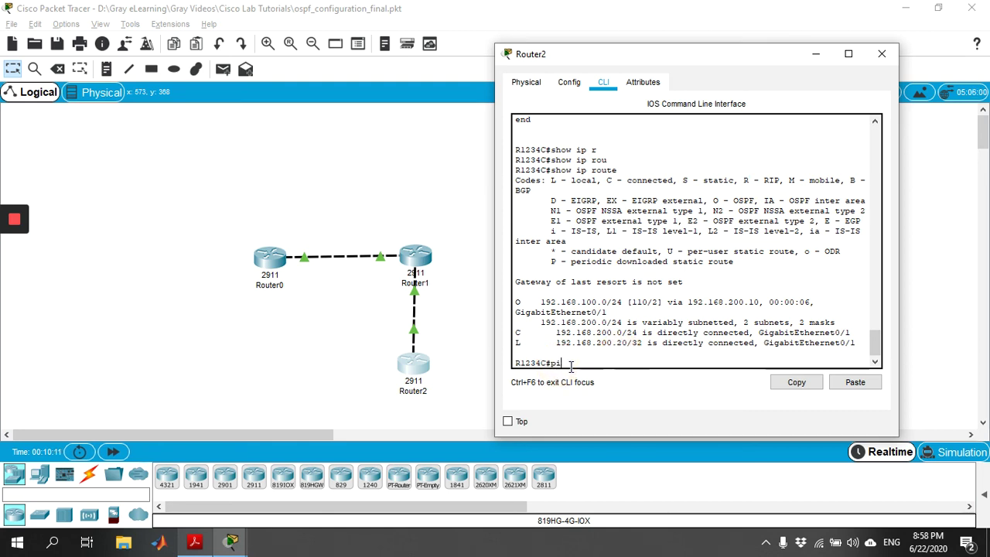
{"action": "type", "text": "ng 192.168.100.10"}
{"action": "key", "text": "Return"}
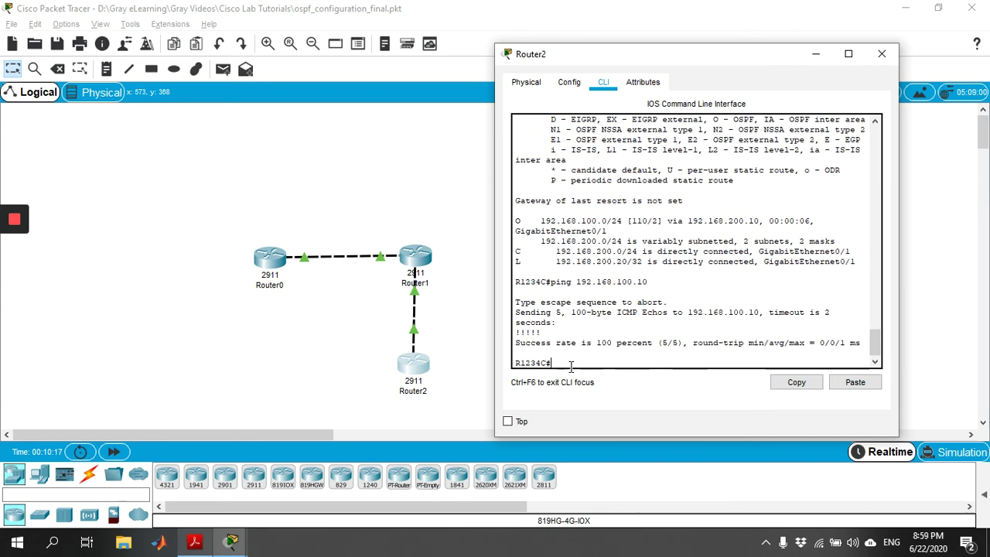
Ping 192.168.100.20 from R1234C to test the route to the remote network
{"action": "key", "text": "Up"}
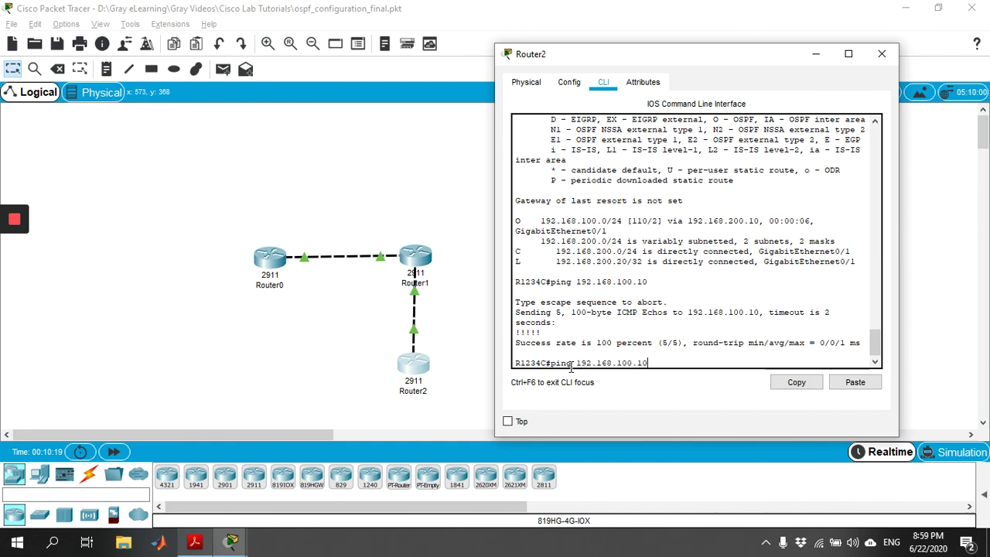
{"action": "key", "text": "BackSpace"}
{"action": "key", "text": "BackSpace"}
{"action": "type", "text": "20"}
{"action": "key", "text": "Return"}
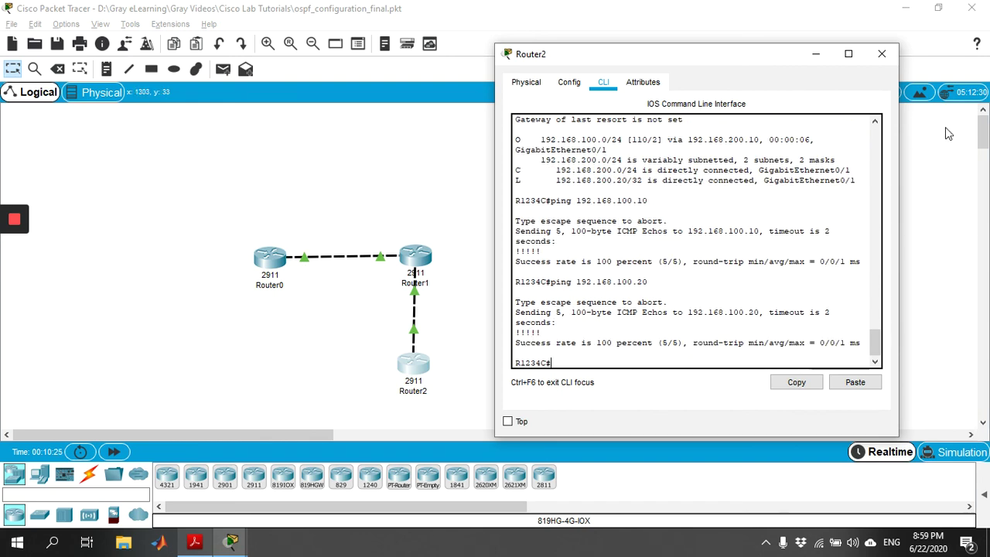
Close Router2's console, open Router0's command line and ping 192.168.200.20 from R1234A
{"action": "left_click", "coordinate": [882, 53]}
{"action": "left_click", "coordinate": [275, 263]}
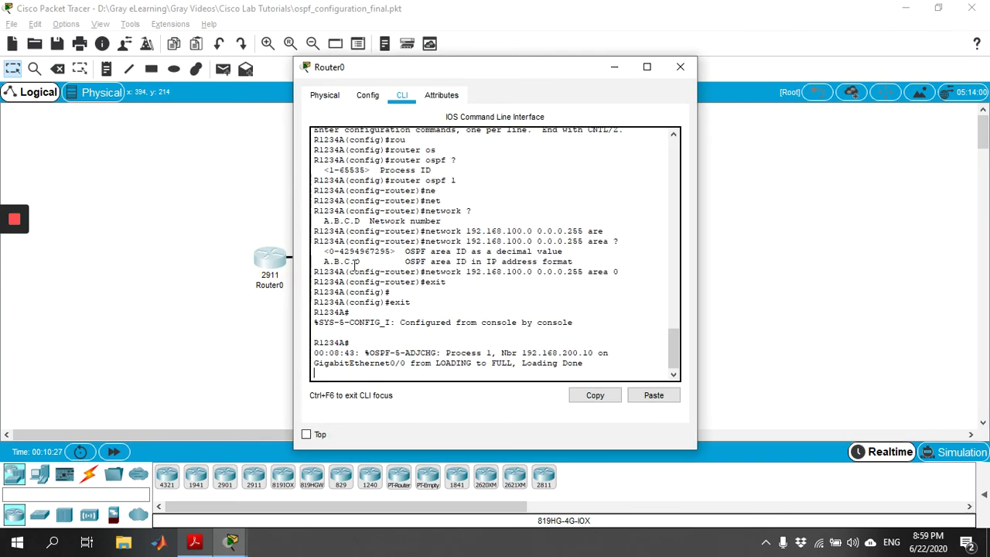
{"action": "left_click_drag", "start_coordinate": [540, 72], "coordinate": [823, 73]}
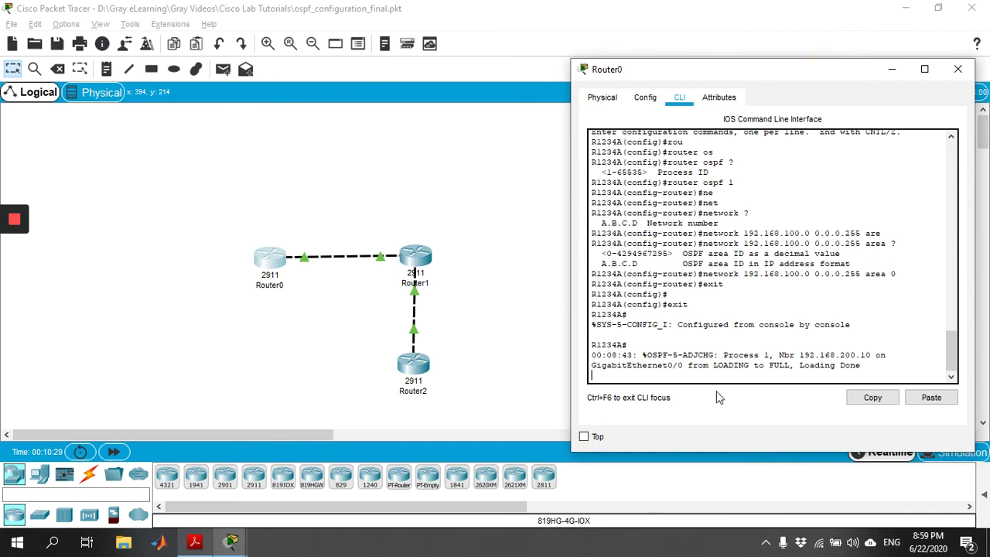
{"action": "key", "text": "Return"}
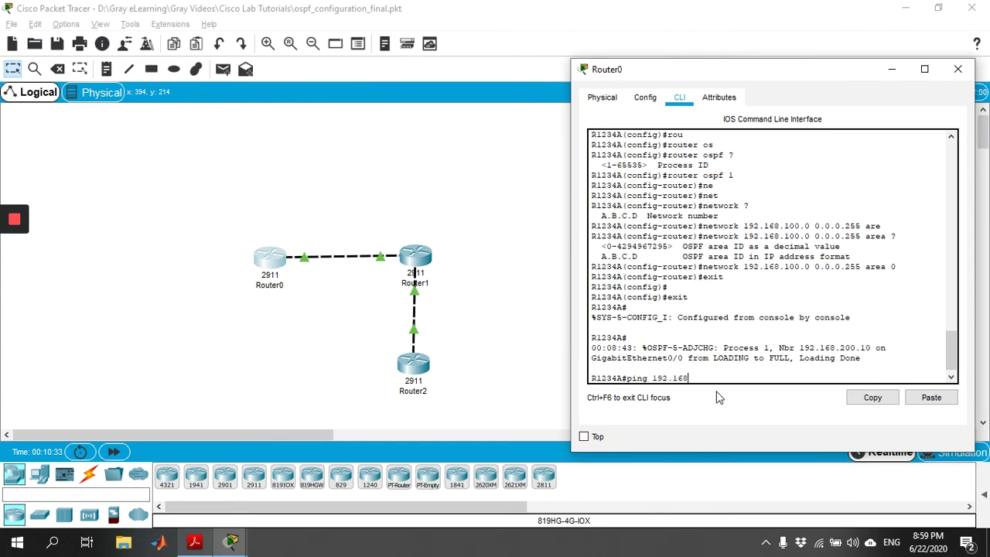
{"action": "type", "text": "ping 192.168.200.20"}
{"action": "key", "text": "Return"}
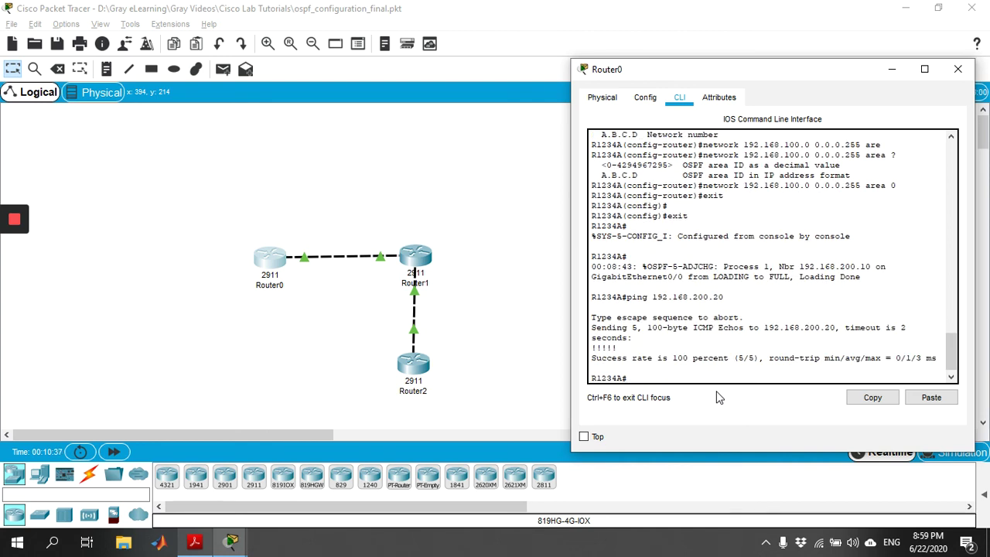